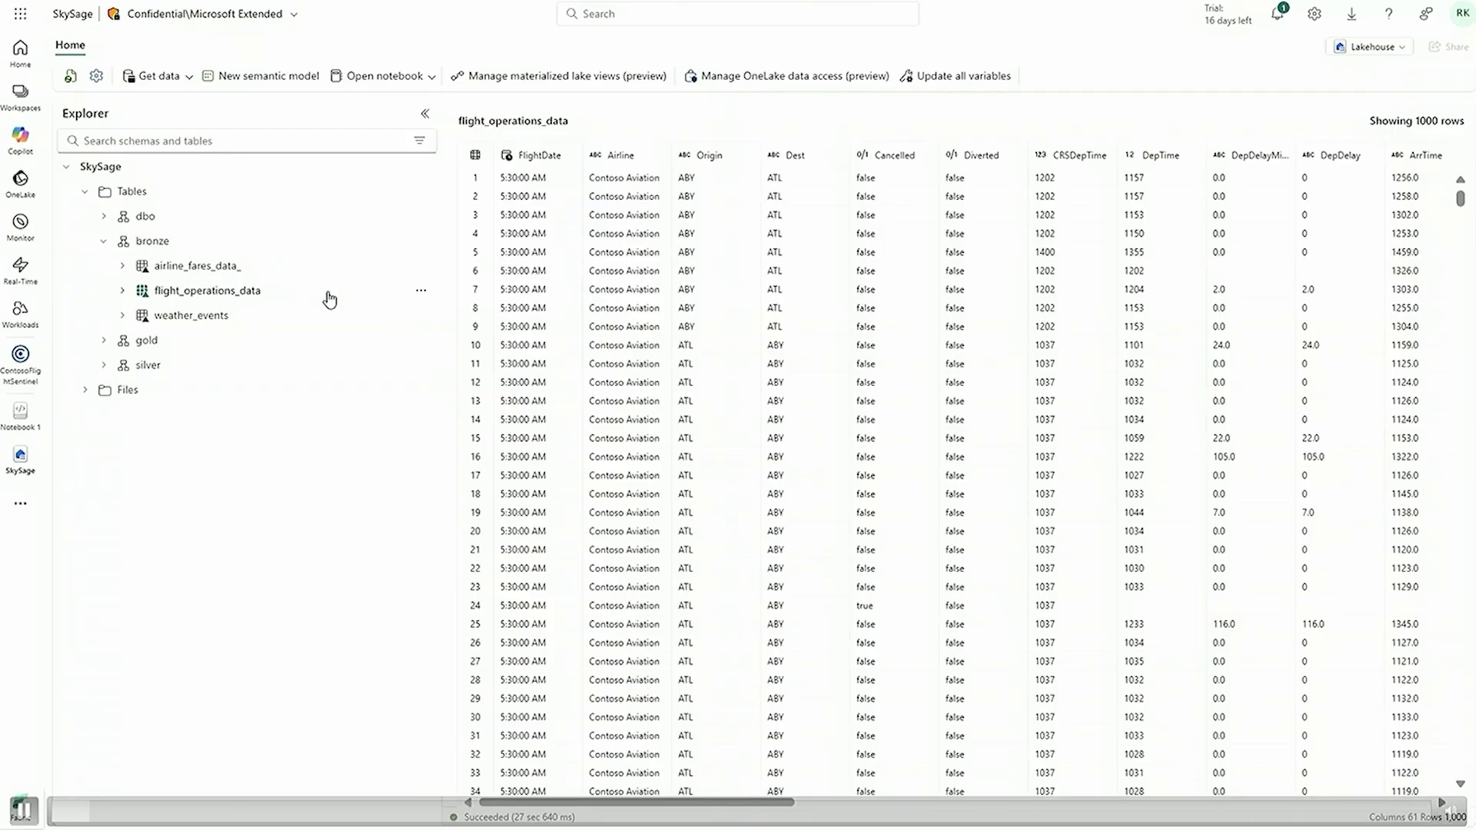
Step: Preview the bronze weather_events table and bring up the notebook choices
{"action": "left_click", "coordinate": [329, 321]}
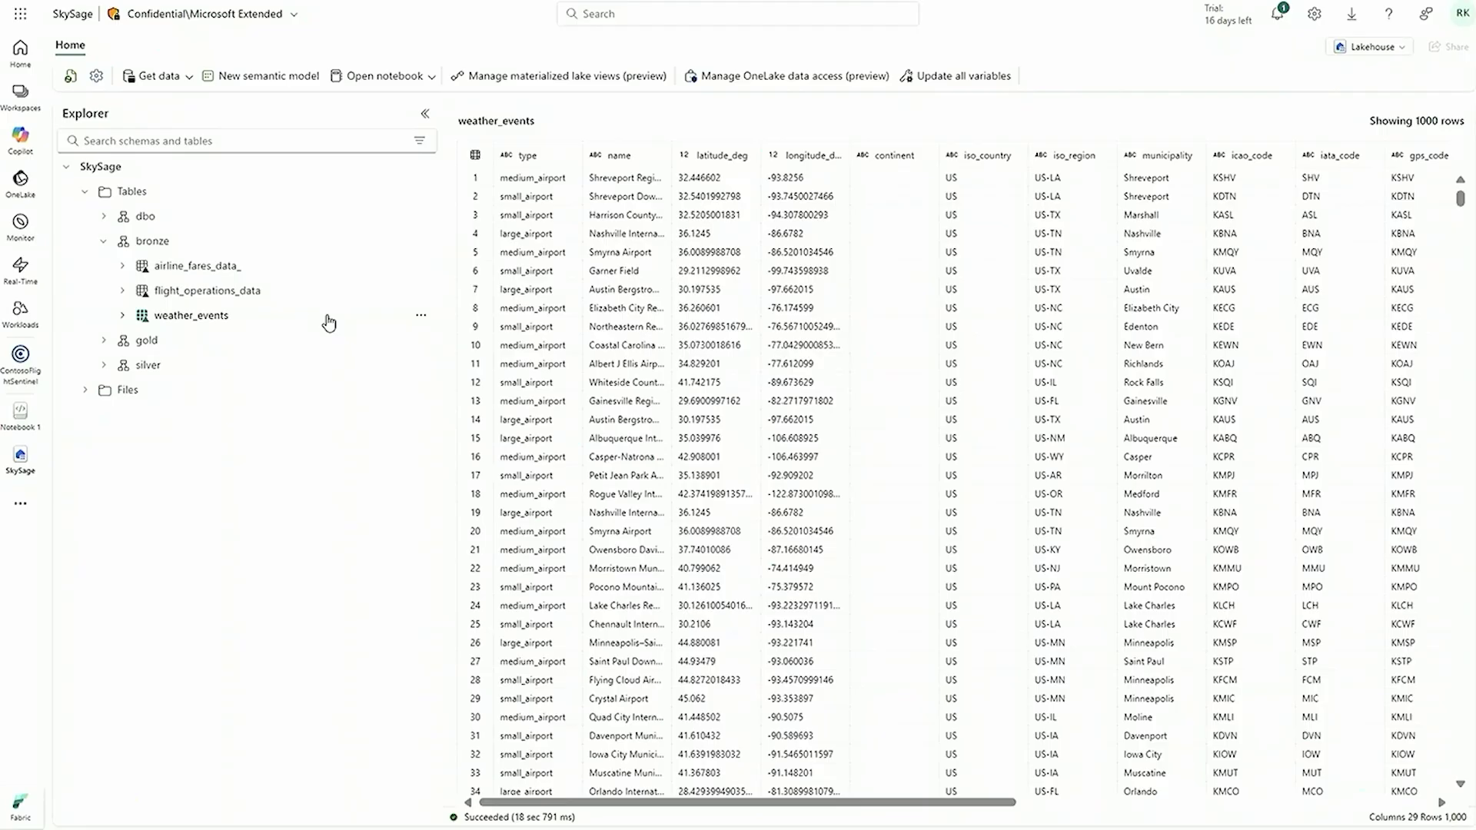
{"action": "left_click", "coordinate": [411, 80]}
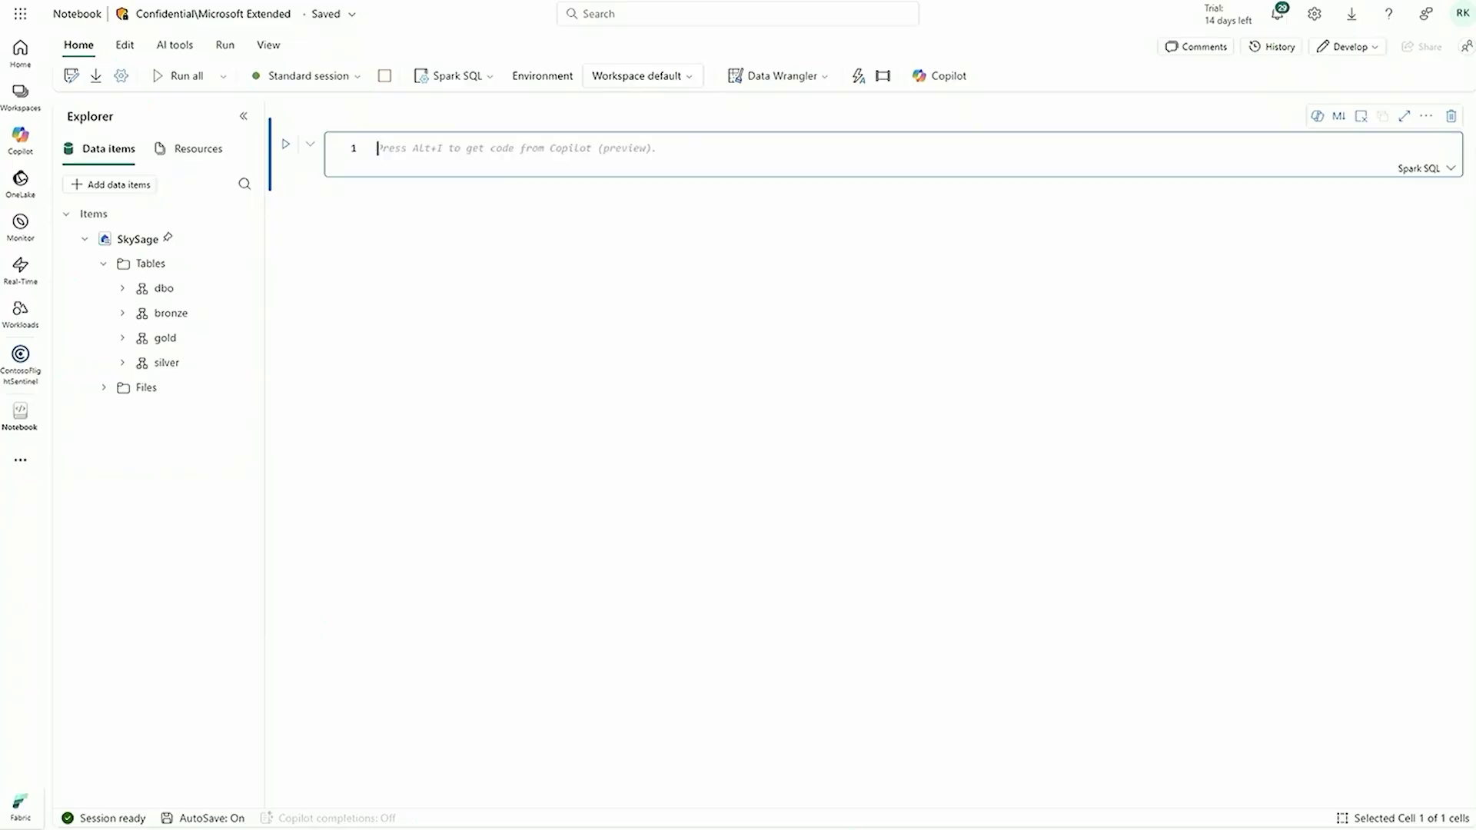
Step: Begin CREATE MATERIALIZED LAKE VIEW IF NOT EXISTS silver.flight_revenue_delay AS SELECT with fare year, quarter and airport columns
{"action": "type", "text": "CREATE MATERIALIZED LAKE VIEW IF NOT EXISTS silver.flight_revenue_delay"}
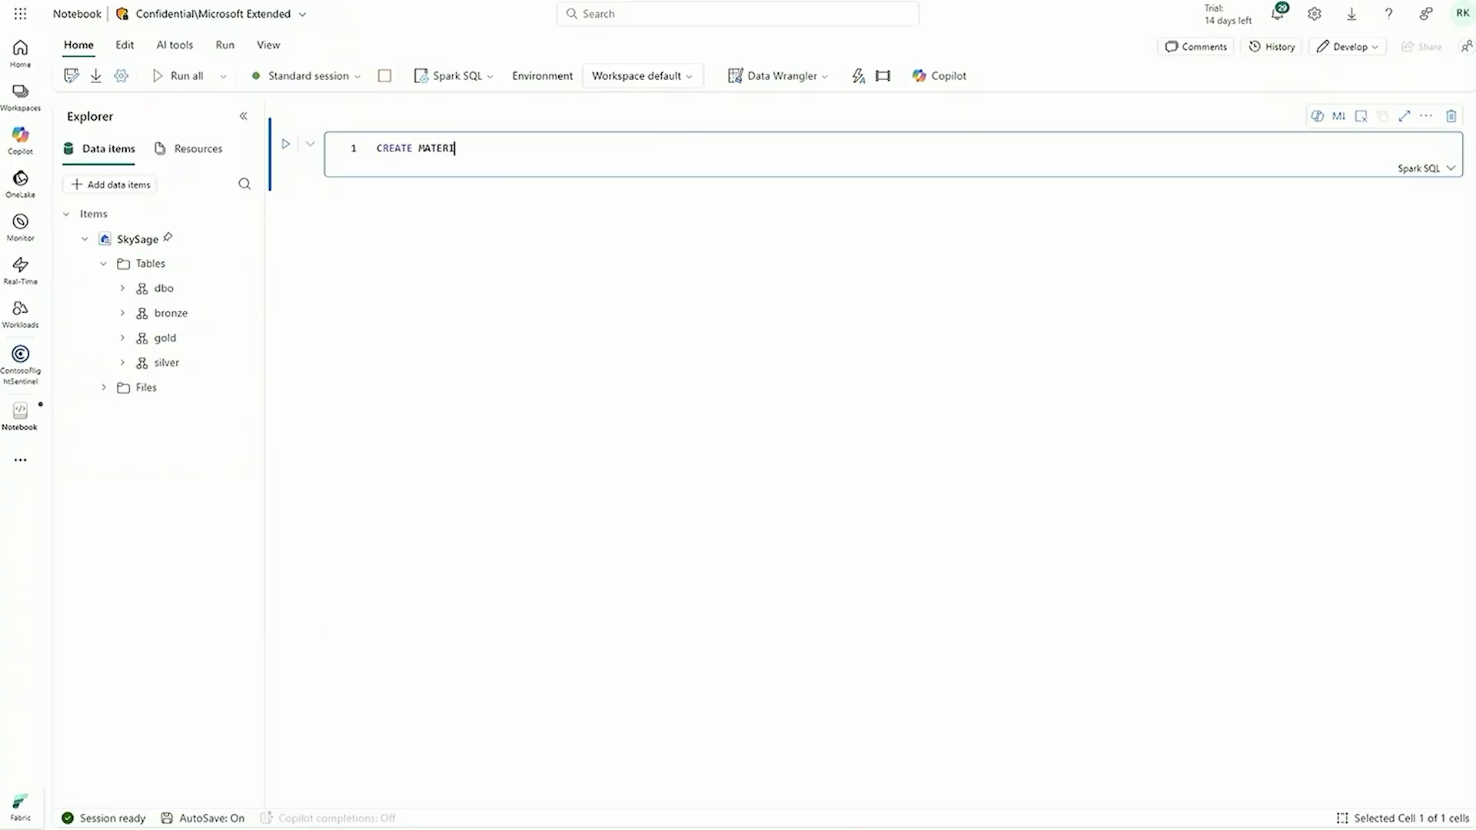
{"action": "key", "text": "Return"}
{"action": "type", "text": "AS SELECT f.*, af.Year AS fare_year, af.Quarter AS fare_quarter, af.airport_1, af.a"}
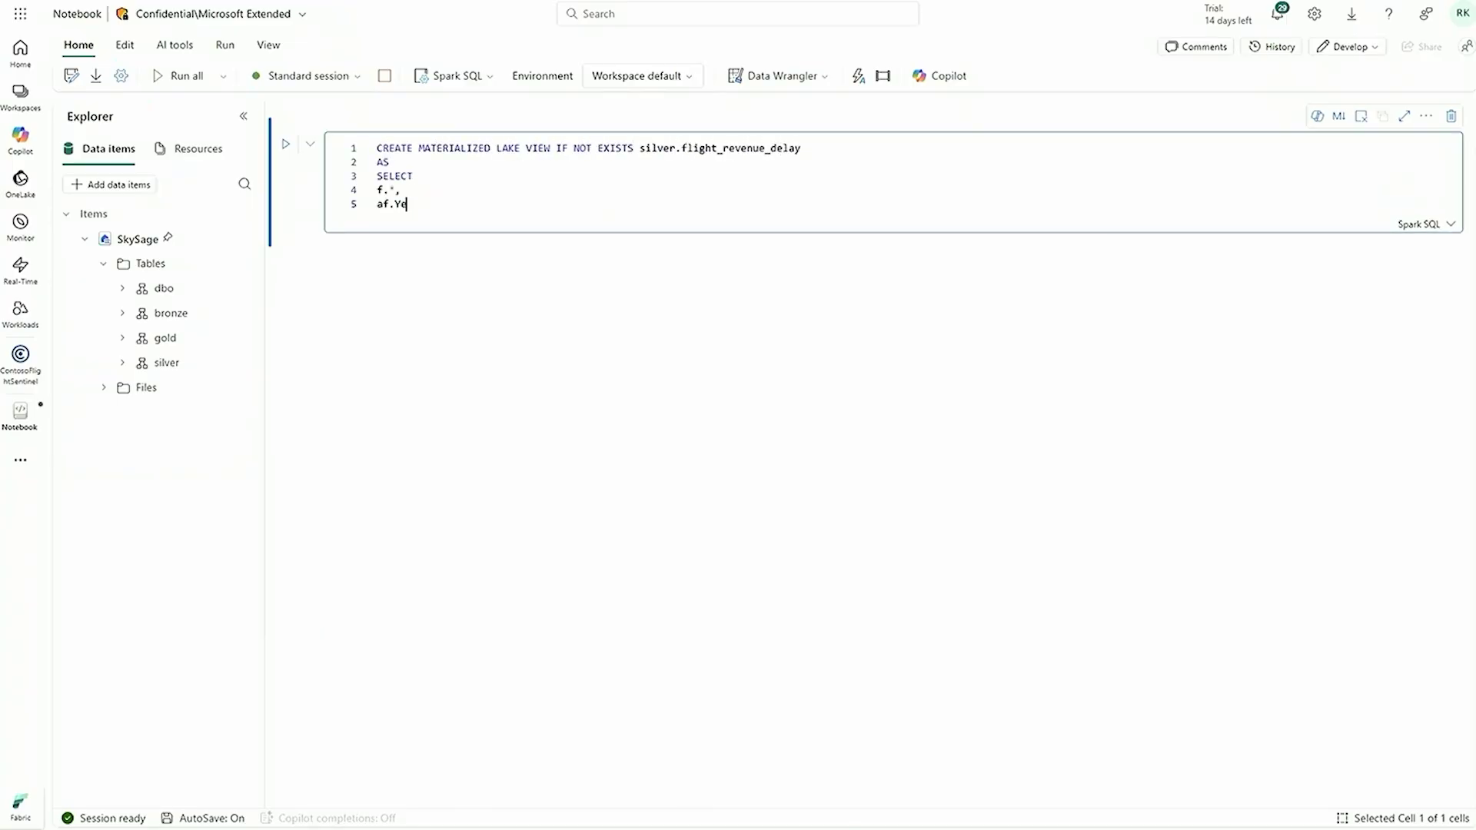
{"action": "type", "text": "irport_2, af.weighted_avg_fare, af.avg_fare_lg, af.avg_fare_low, af.total_passenge"}
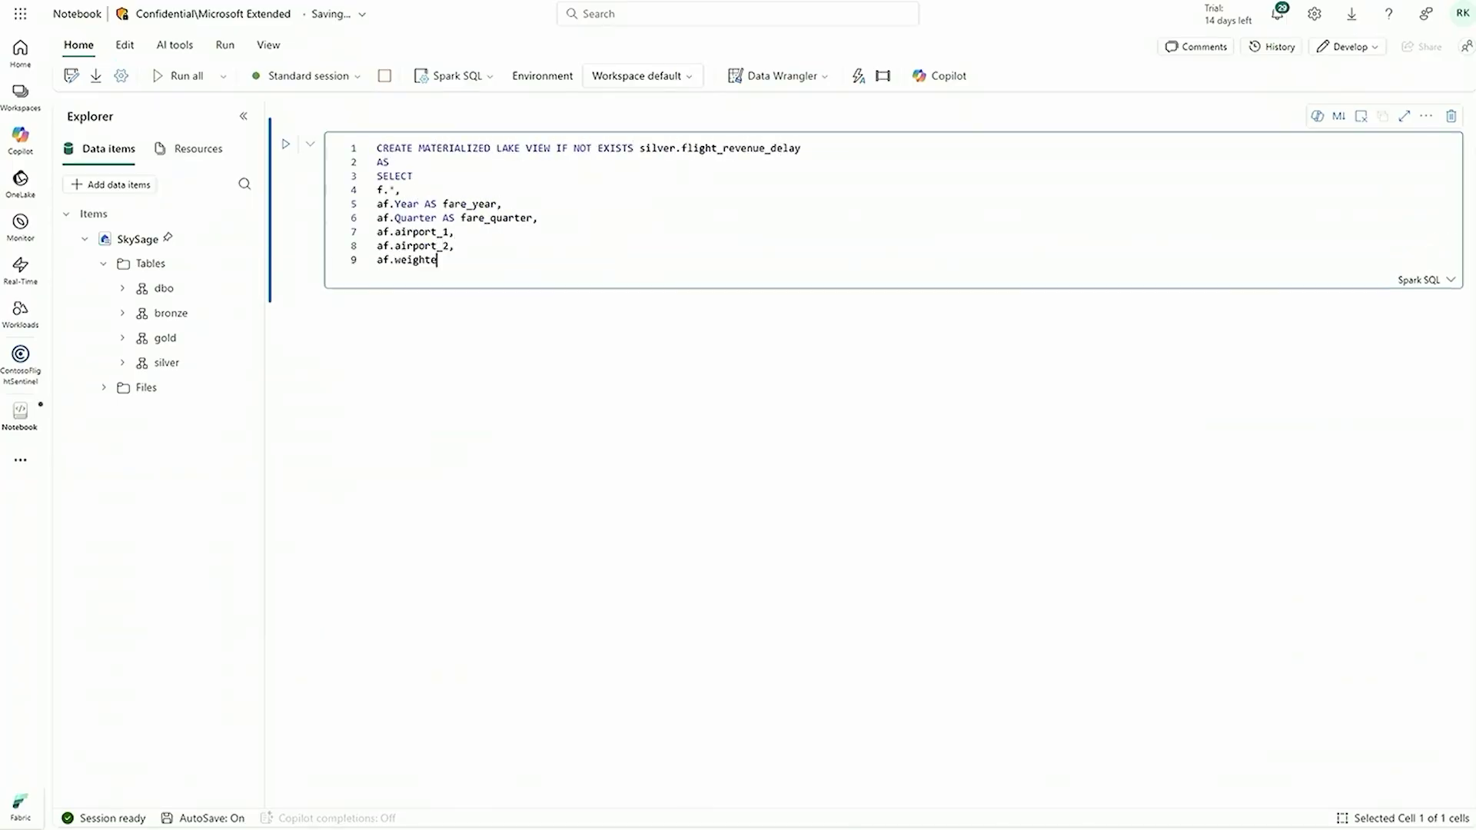
{"action": "type", "text": "rs, af.avg_distance_miles, af.aircraft_type, af.total_revenue,  (SELECT CO"}
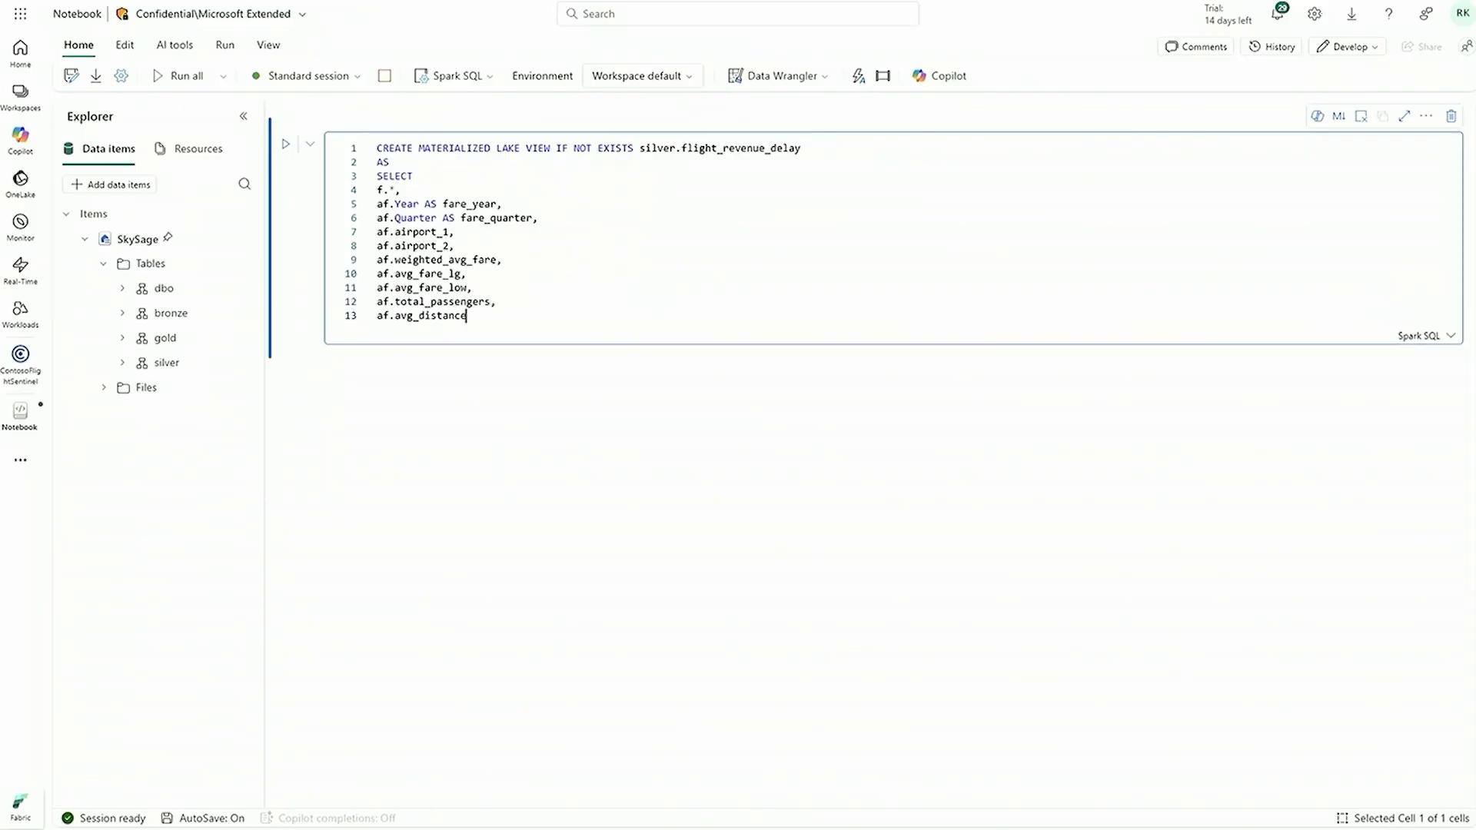
{"action": "type", "text": "UNT(*) FROM `ContosoFlightSentinel`.`SkySage`.bronze.flight_operations_data f2 WHER"}
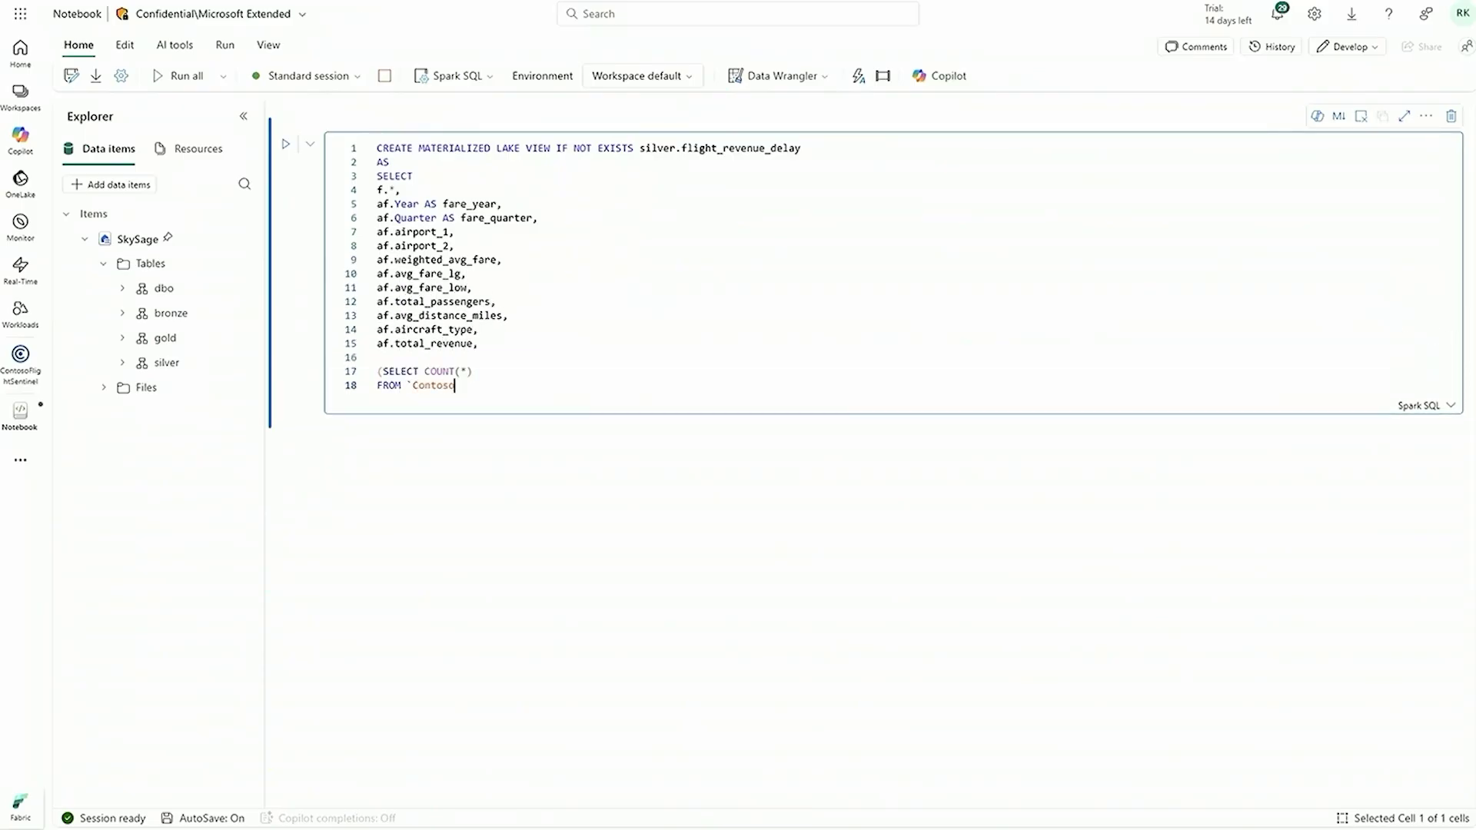
{"action": "type", "text": "E f2.Origin = f.Orig"}
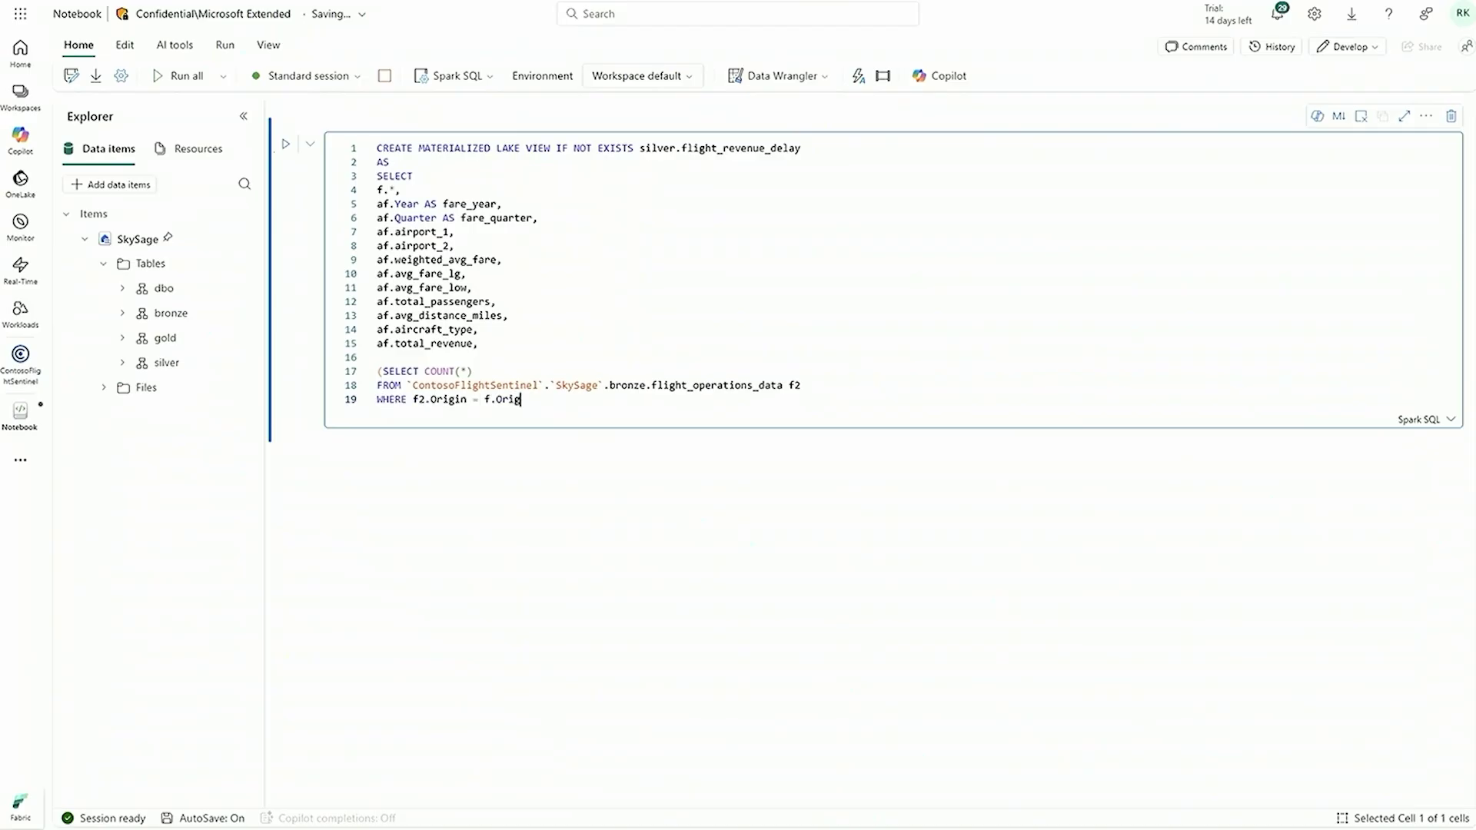
{"action": "type", "text": "in AND f2.Dest = f.Dest AND f2.FlightDate = f.FlightDate) AS total_flights_on_r"}
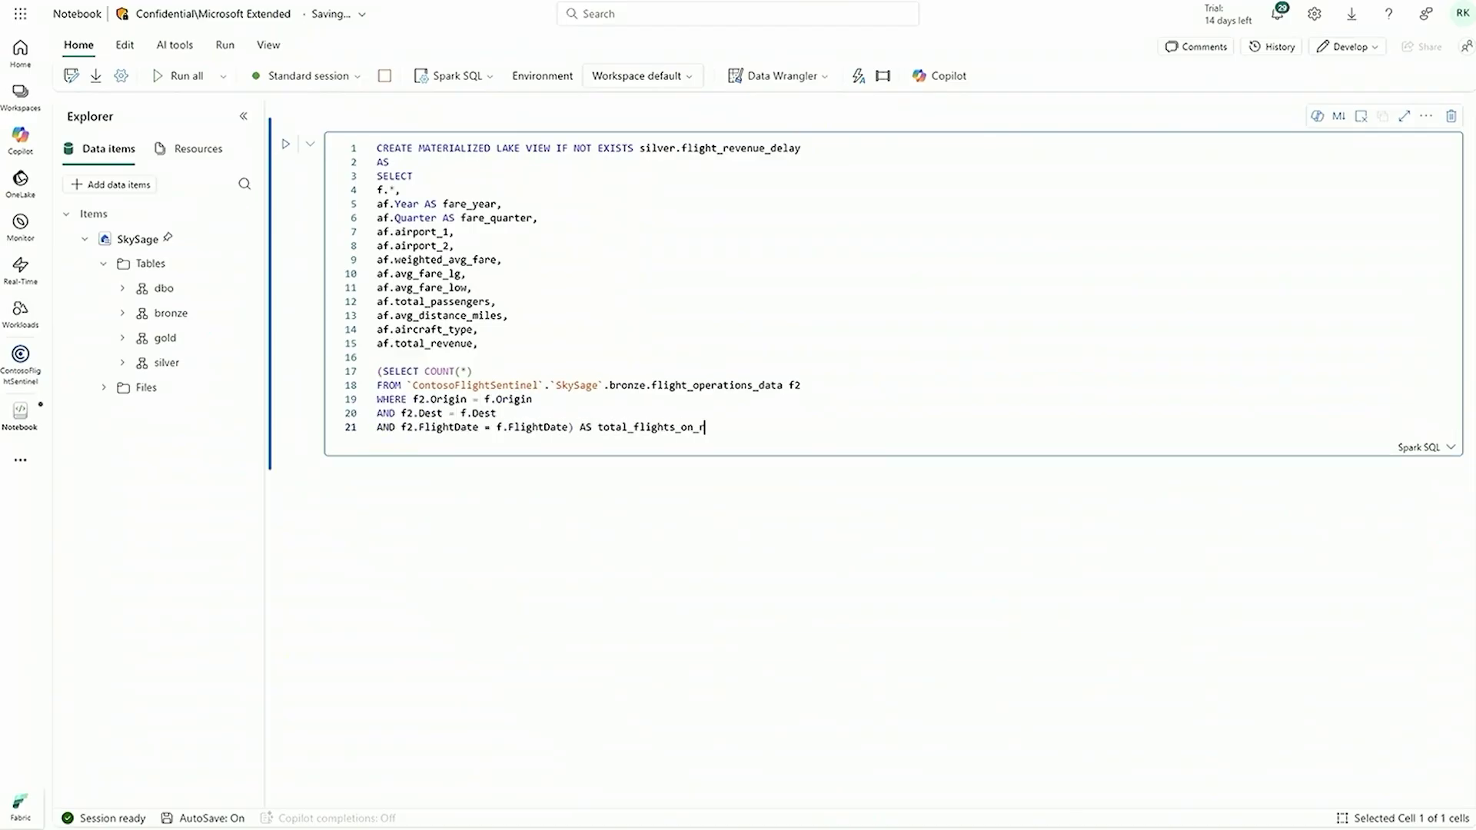
{"action": "type", "text": "oute  FROM bronze.flight_operations_data f LEFT JOIN bronze.airline_fares_data_"}
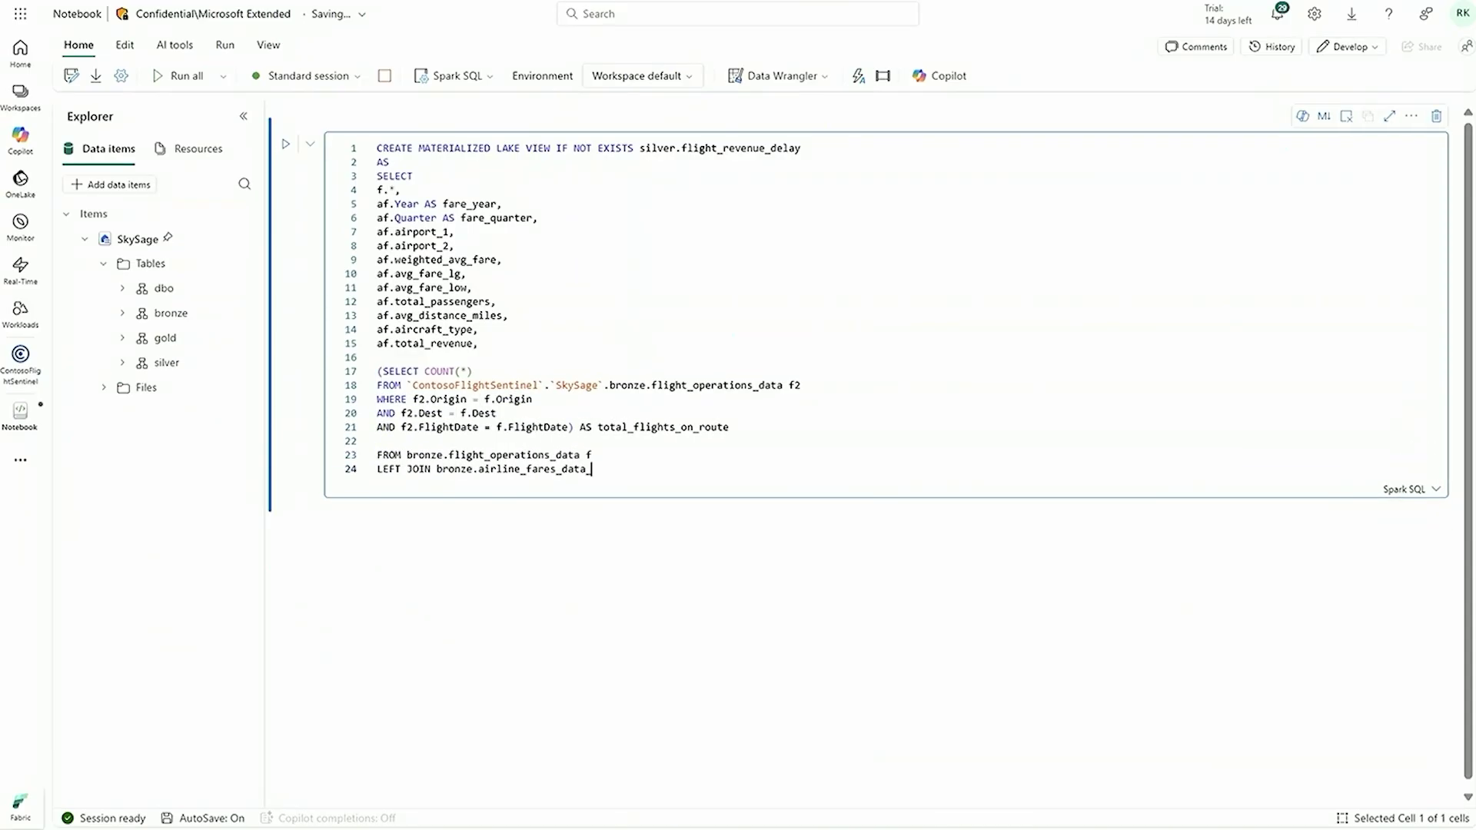
{"action": "type", "text": " af ON f.Origin = af.airport_1 AND f.Dest = af.airport_2 AND f.Year = af.Year AND f.Month BETWEEN (af.Quarter - 1) * 3 + 1 AND af.Quarter * 3 WHERE f"}
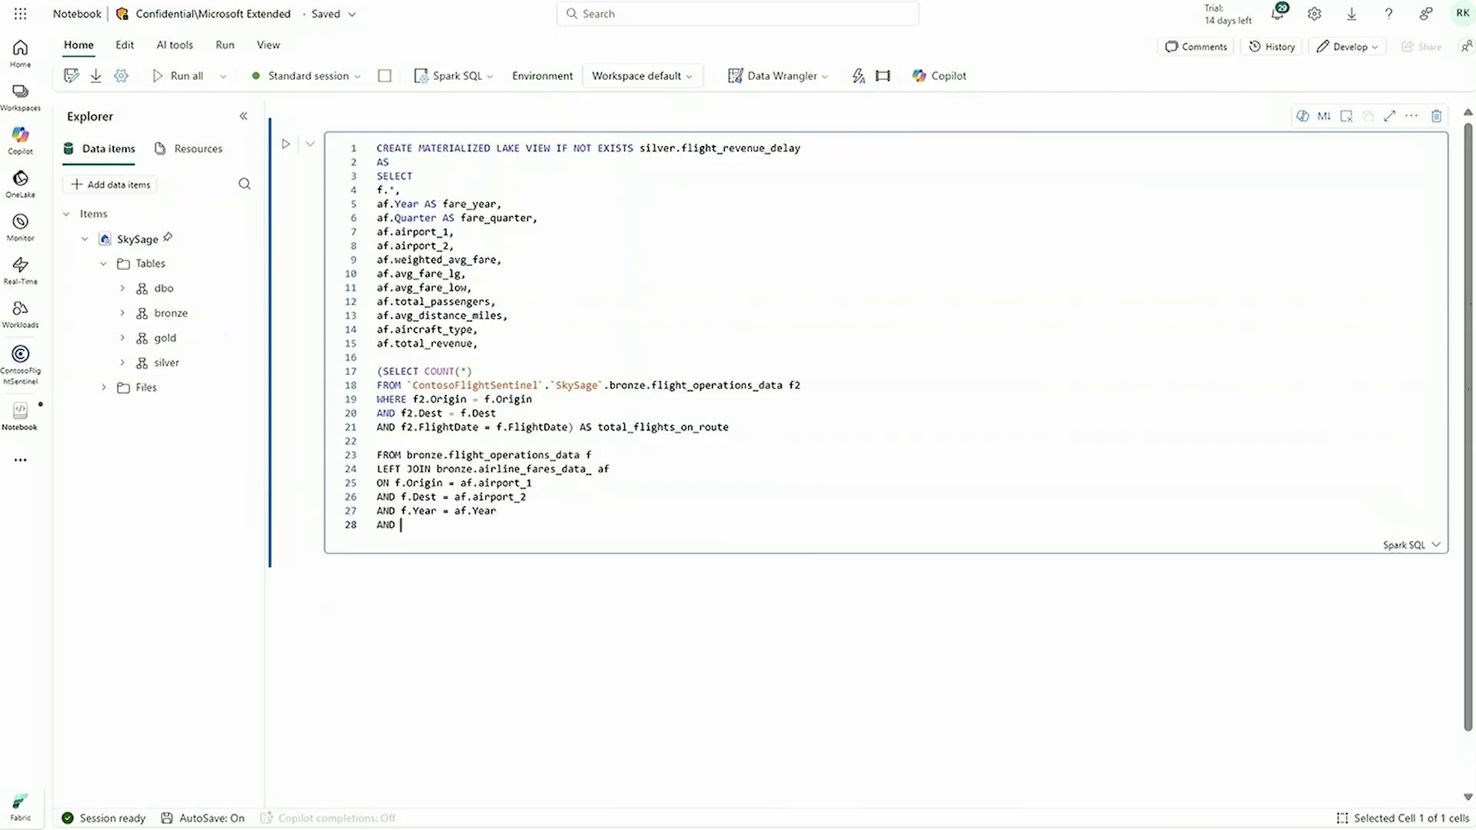
{"action": "type", "text": ".Cancelled = TRUE ;"}
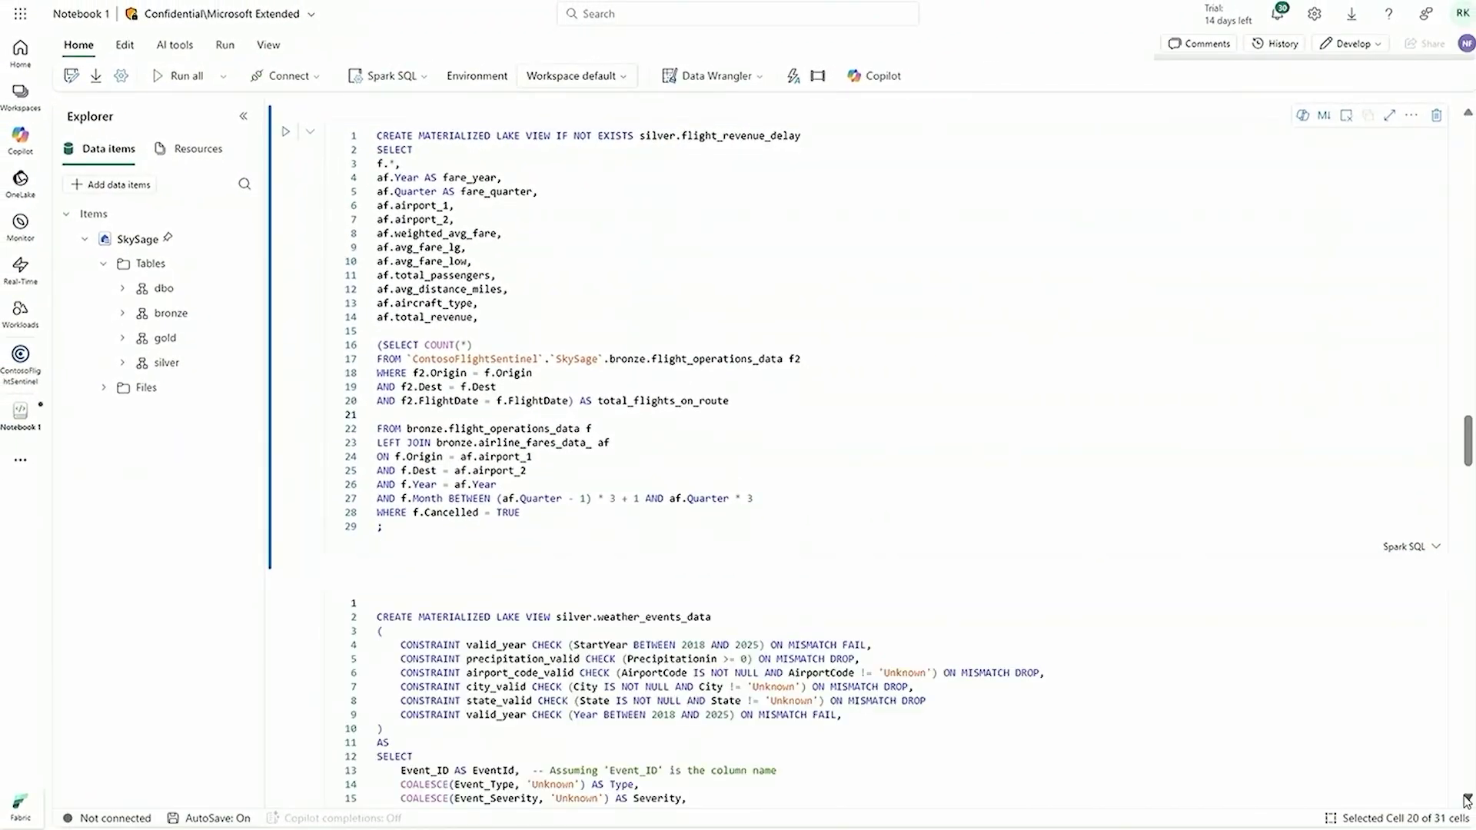
{"action": "scroll", "coordinate": [1466, 800], "scroll_direction": "down", "scroll_amount": 3}
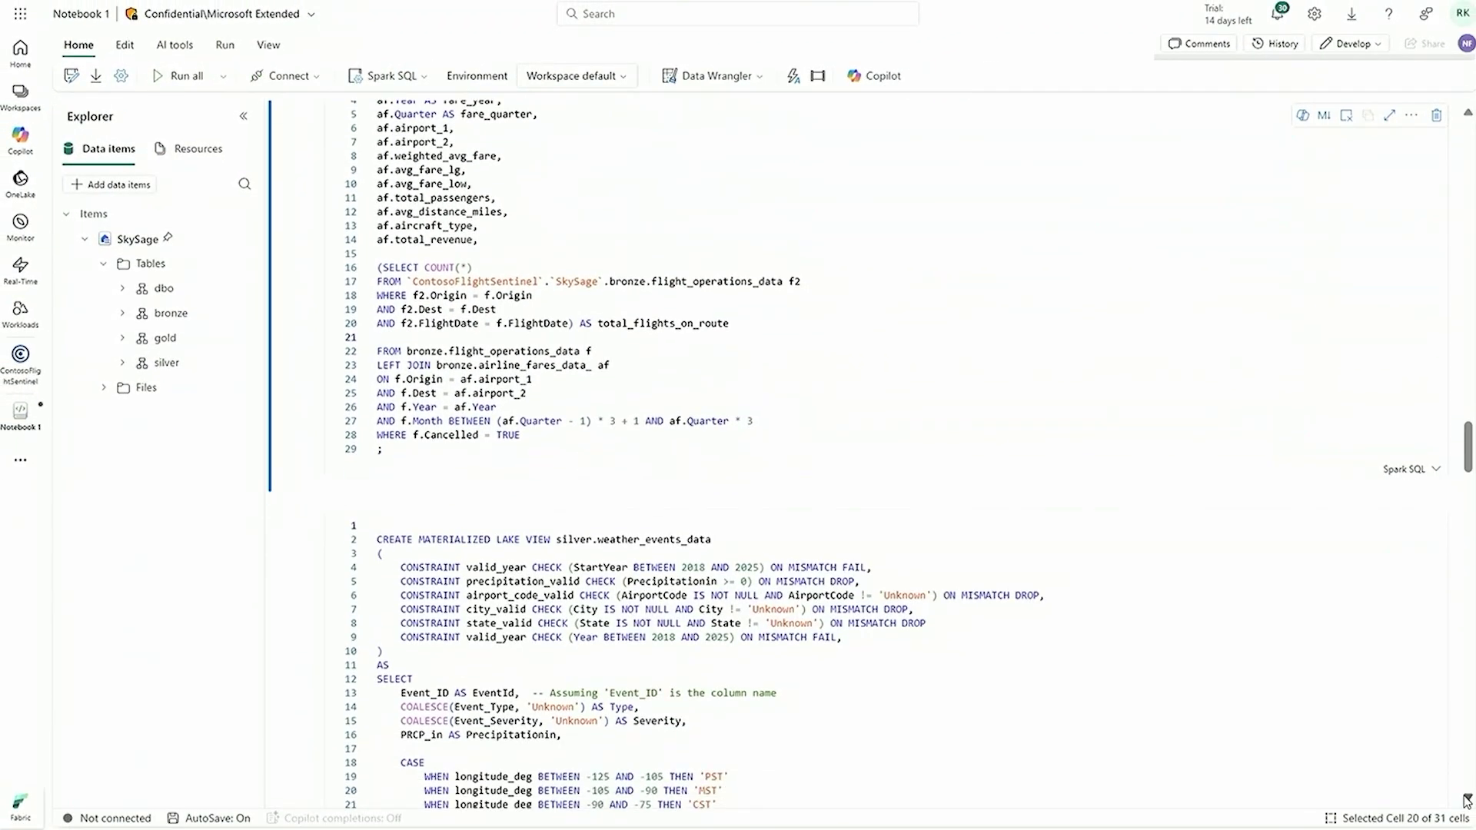
{"action": "scroll", "coordinate": [1466, 800], "scroll_direction": "down", "scroll_amount": 4}
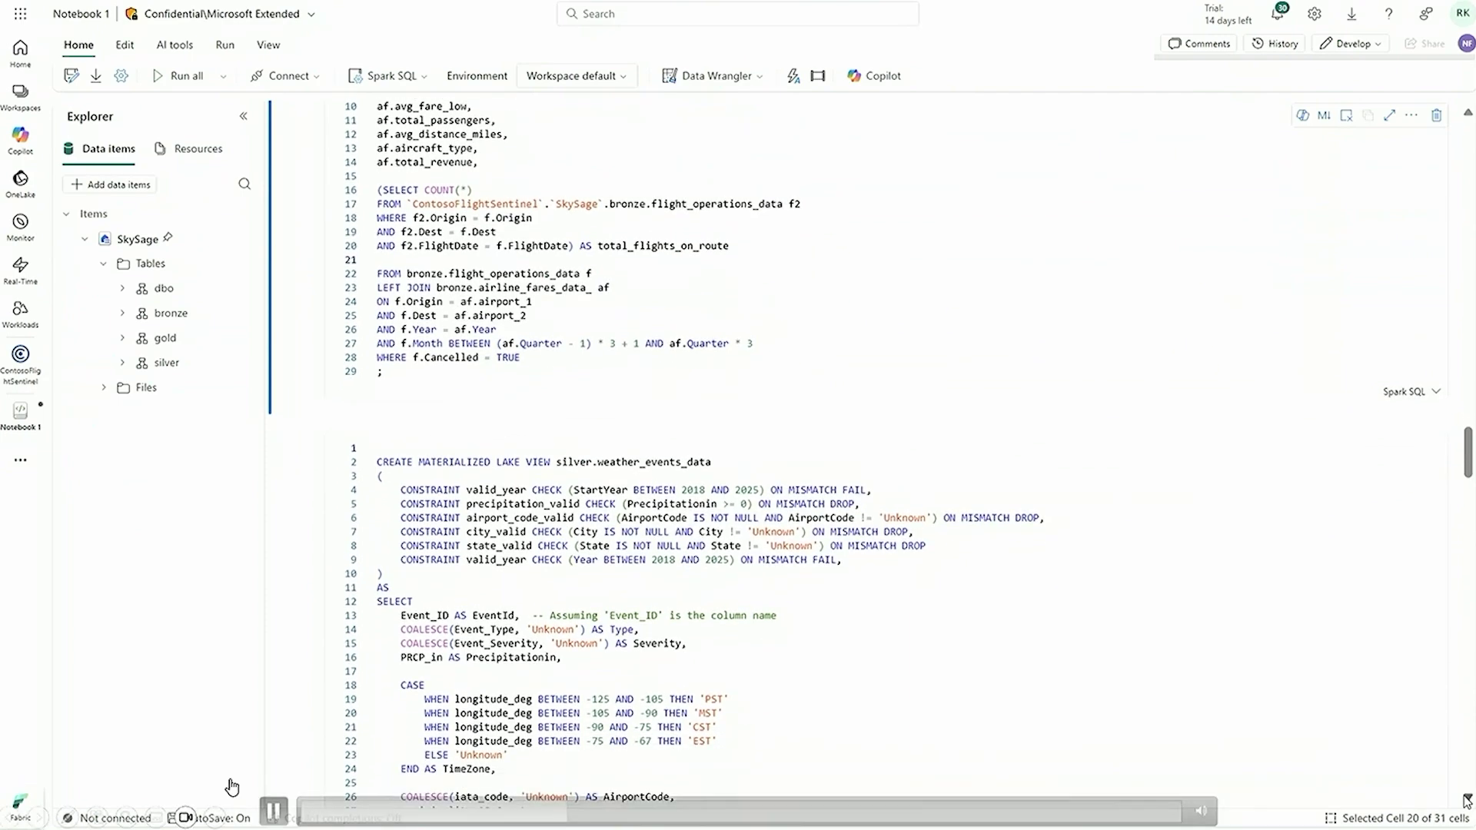
{"action": "scroll", "coordinate": [1465, 800], "scroll_direction": "down", "scroll_amount": 2}
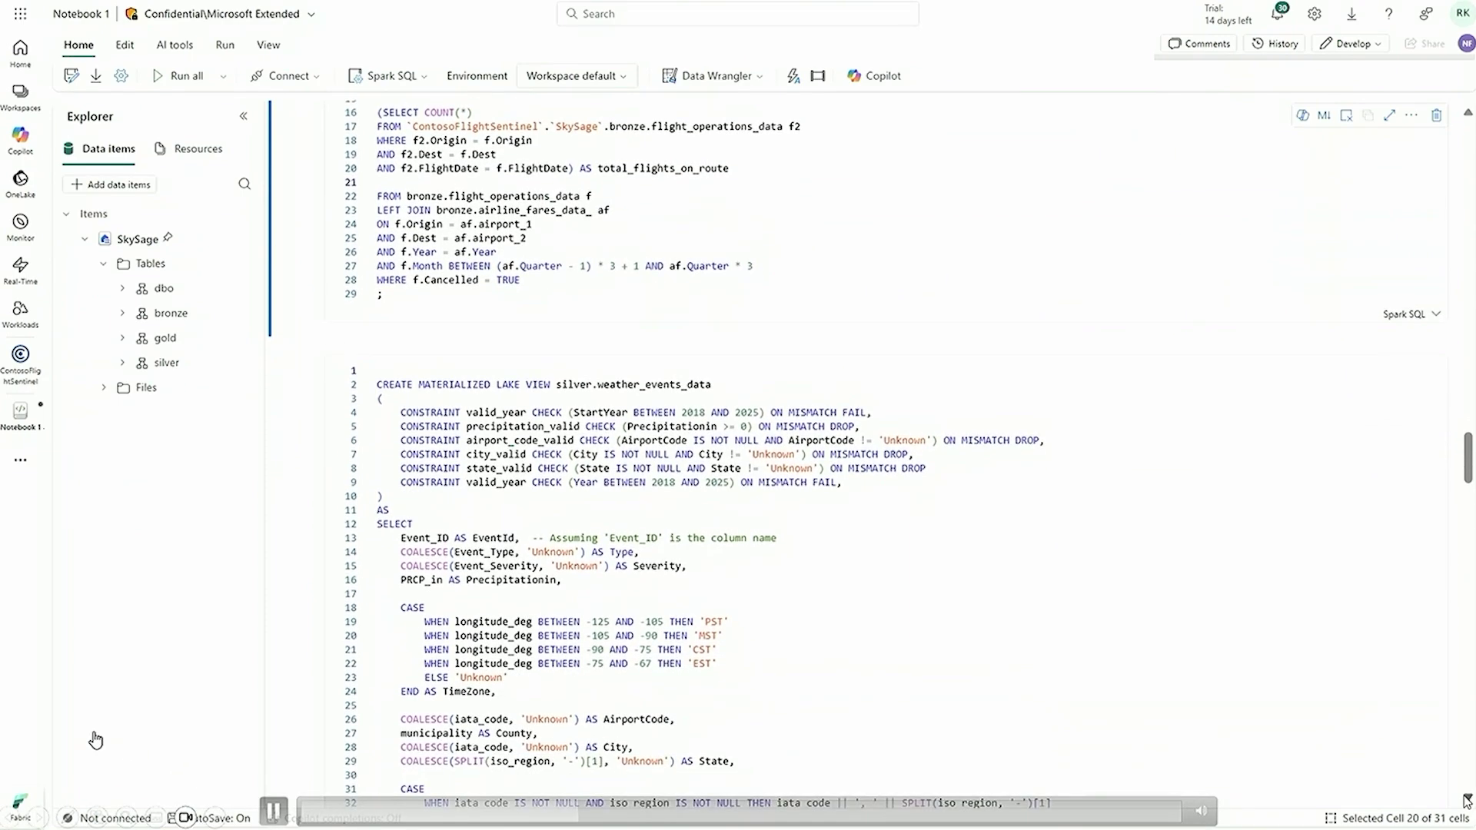
{"action": "scroll", "coordinate": [1466, 800], "scroll_direction": "down", "scroll_amount": 4}
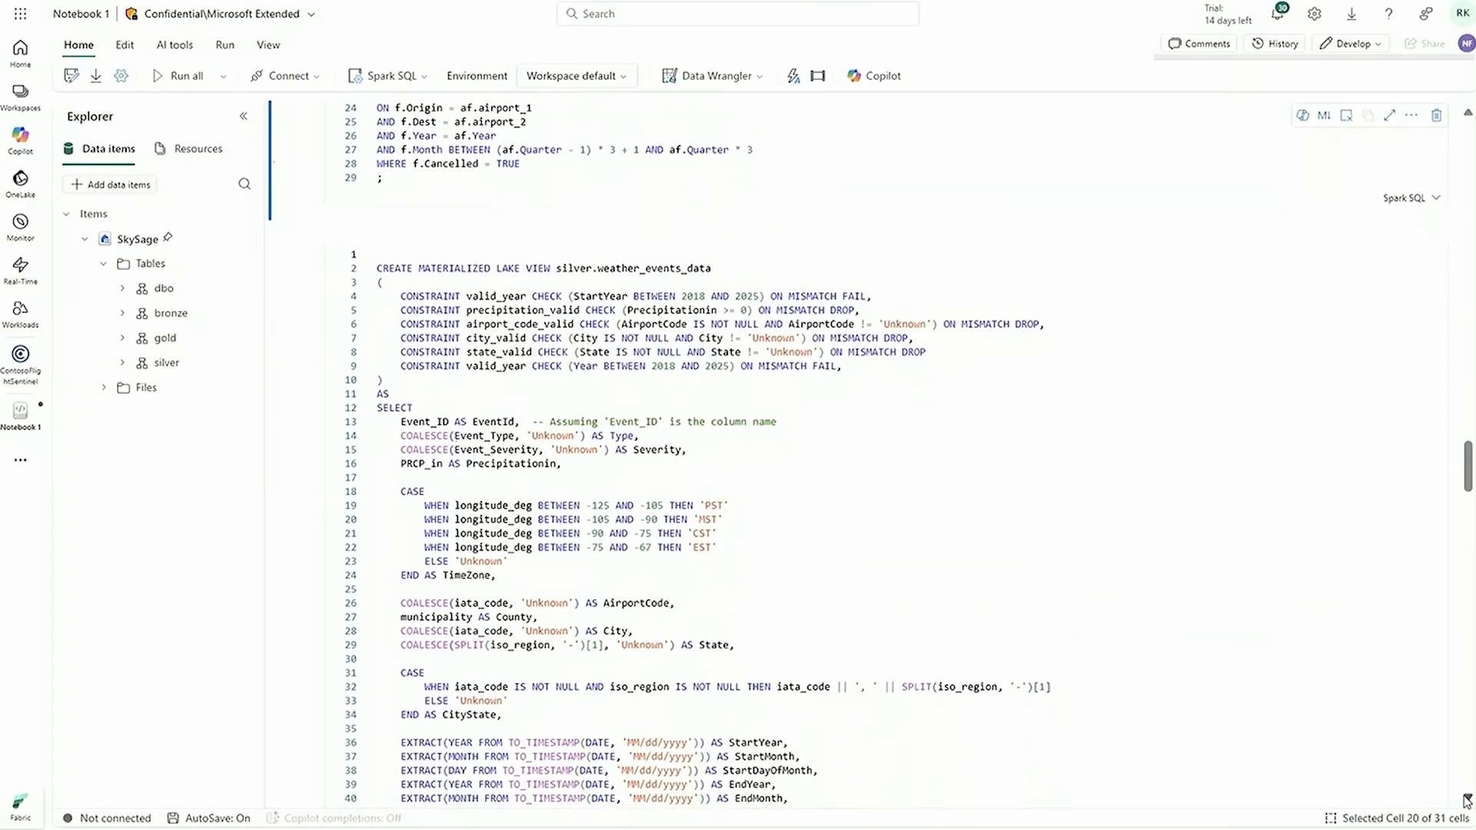
{"action": "scroll", "coordinate": [1466, 801], "scroll_direction": "down", "scroll_amount": 1}
{"action": "scroll", "coordinate": [1466, 800], "scroll_direction": "down", "scroll_amount": 1}
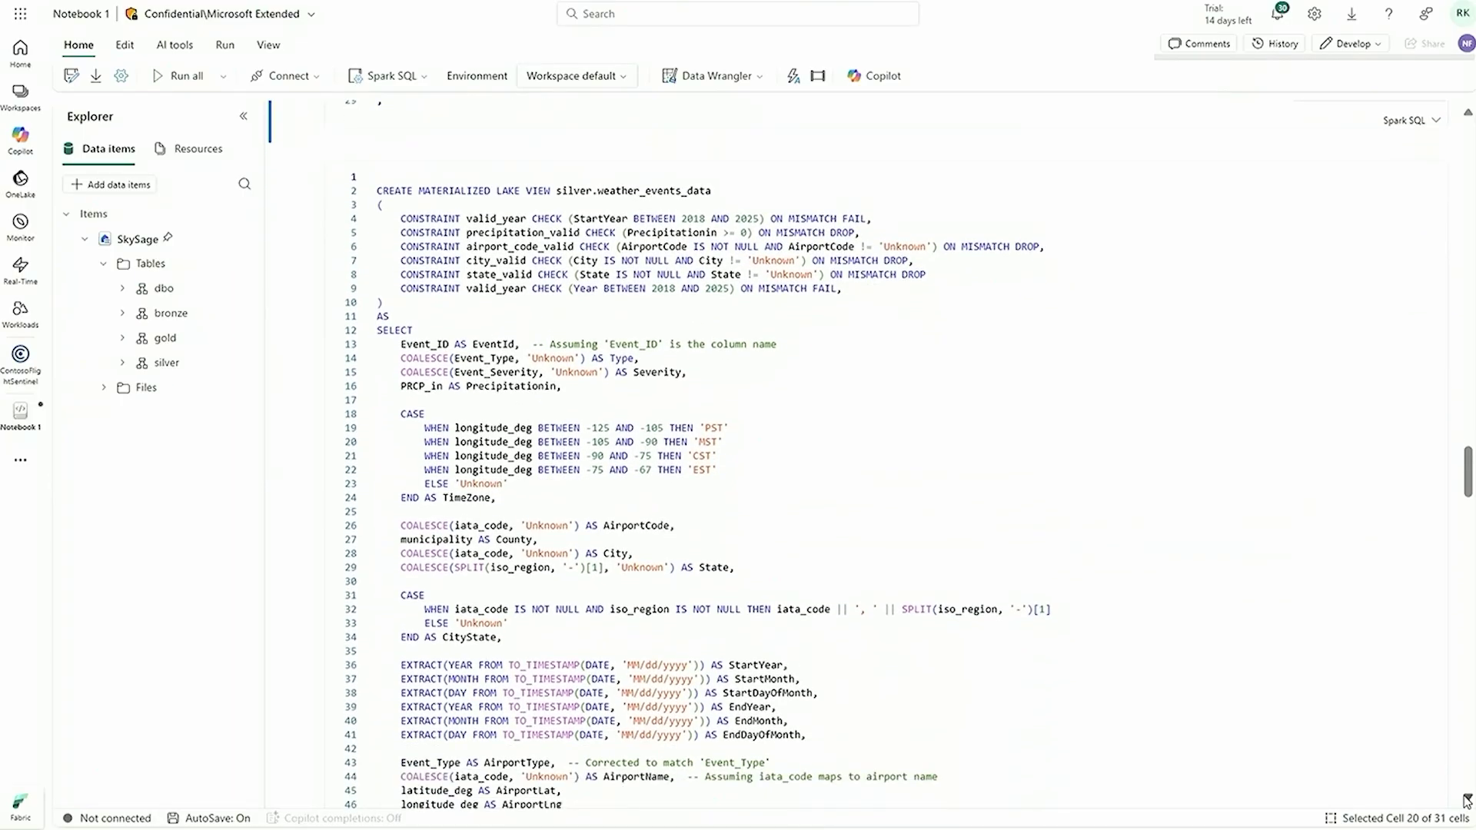
{"action": "scroll", "coordinate": [1466, 800], "scroll_direction": "down", "scroll_amount": 1}
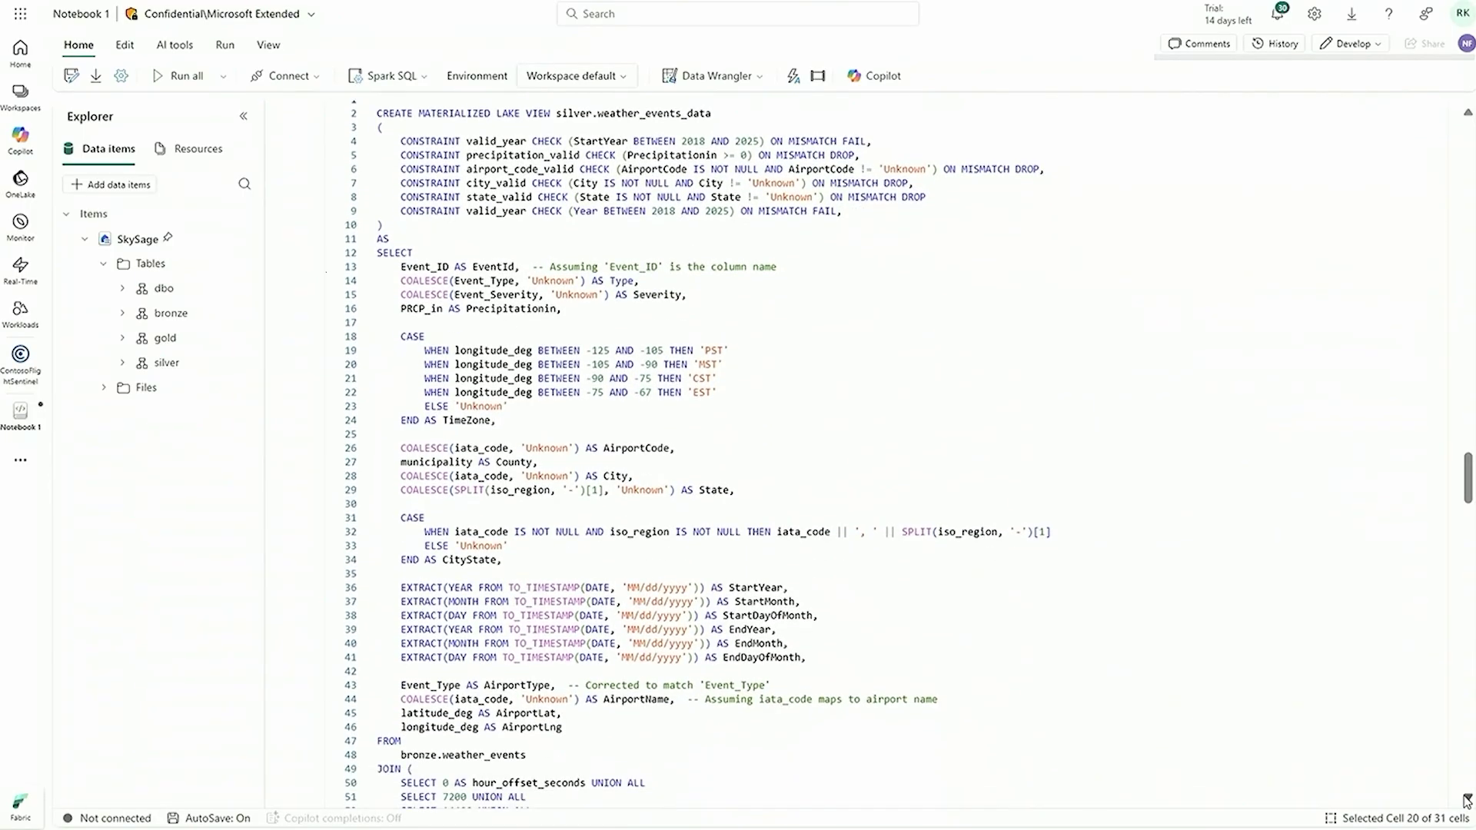
{"action": "scroll", "coordinate": [1466, 800], "scroll_direction": "down", "scroll_amount": 3}
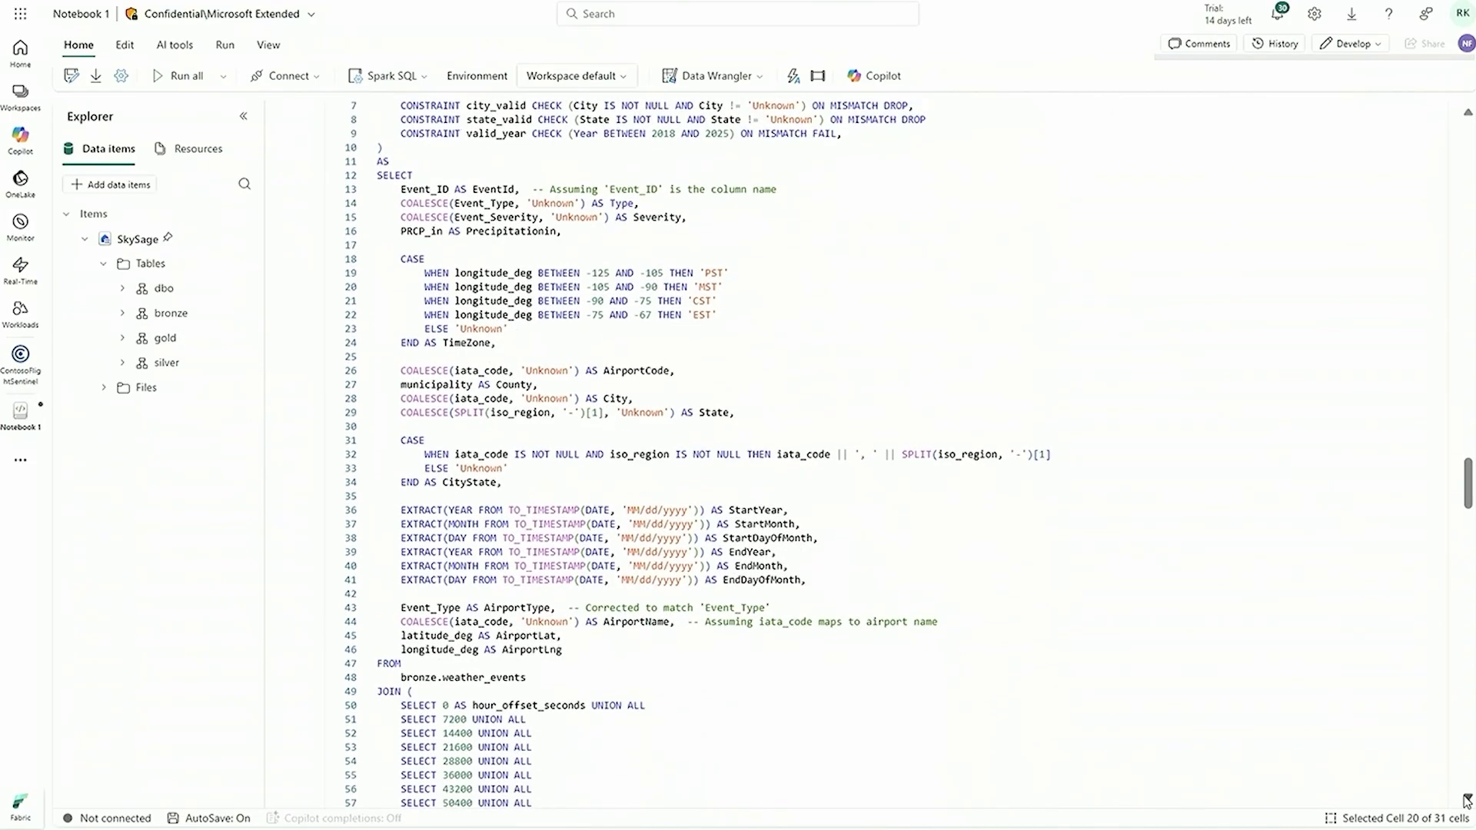
{"action": "scroll", "coordinate": [1466, 800], "scroll_direction": "down", "scroll_amount": 1}
{"action": "scroll", "coordinate": [1466, 800], "scroll_direction": "down", "scroll_amount": 3}
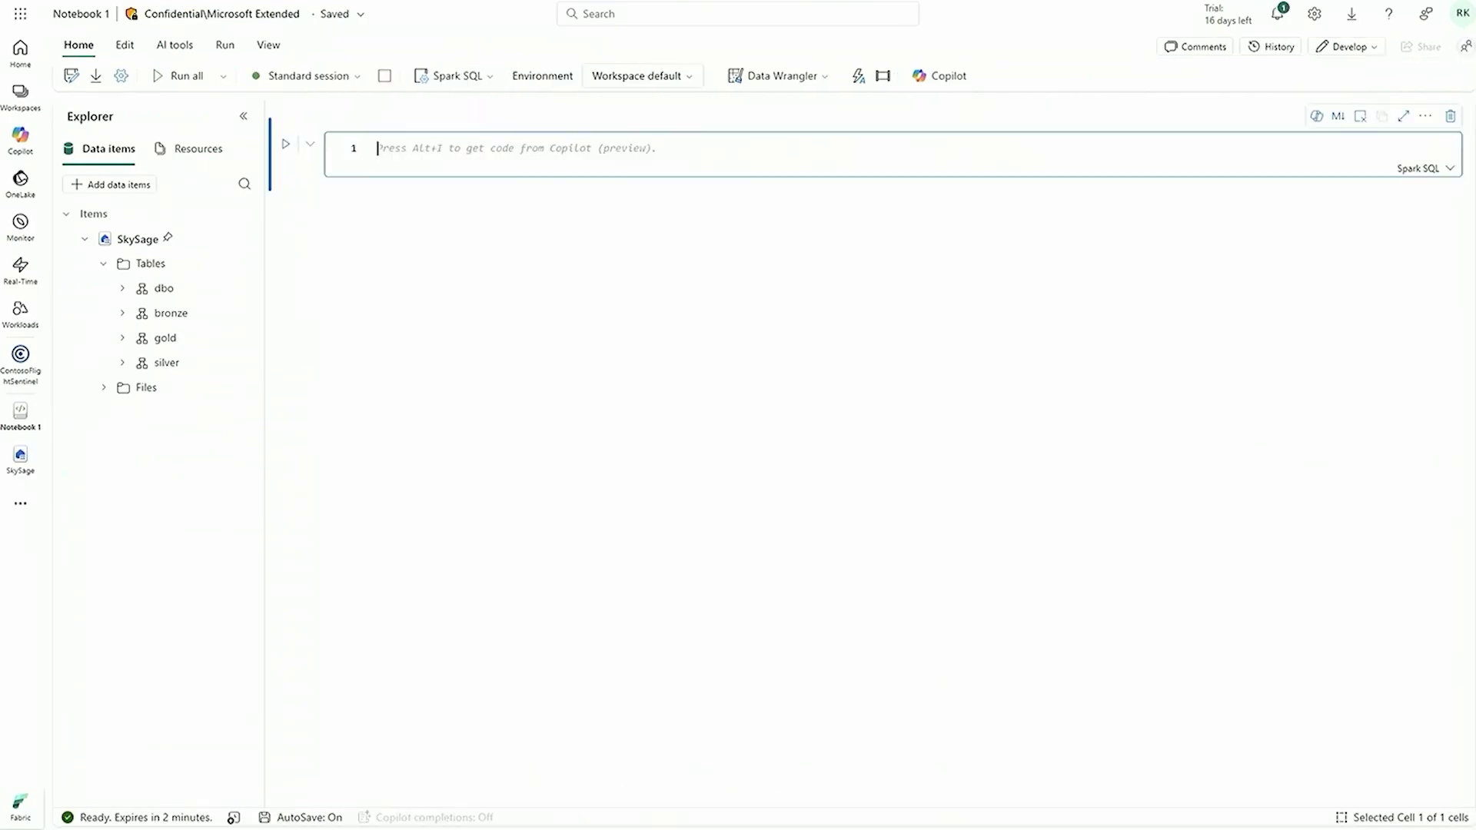
Step: Start silver.flight_revenue_cancel with airport_1_valid and airport_2_valid CHECK constraints
{"action": "type", "text": "CREATE MATERIALI"}
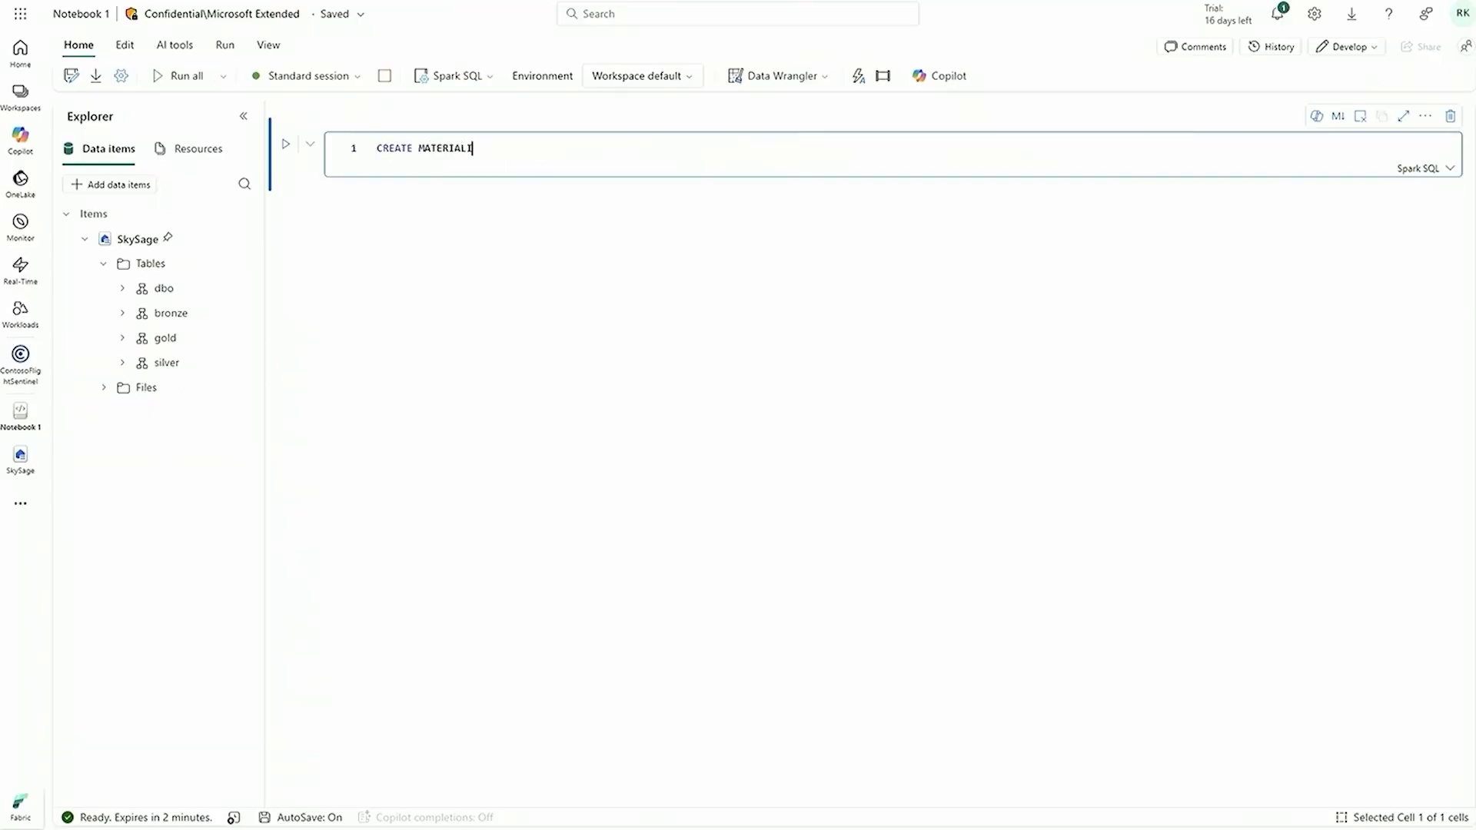
{"action": "type", "text": "ZED LAKE VIEW IF NOT EXISTS silver.flight_revenue_cancel"}
{"action": "key", "text": "Return"}
{"action": "type", "text": "("}
{"action": "key", "text": "Return"}
{"action": "type", "text": "CONSTRAINT airport_1_val"}
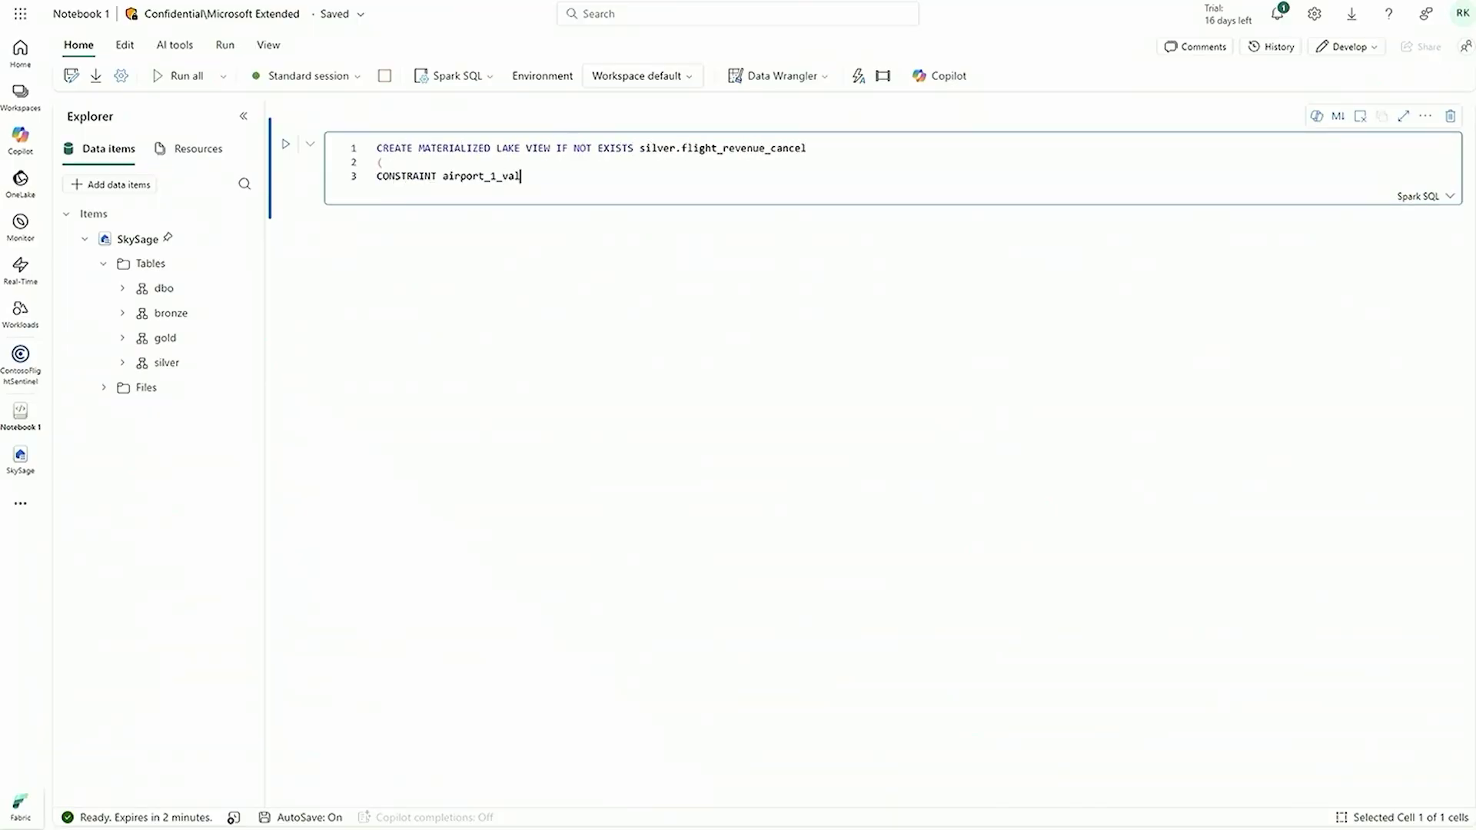
{"action": "type", "text": "id CHECK (airport_1 IS NOT NULL AND airport_1 != '0') ON MISMATCH DROP,"}
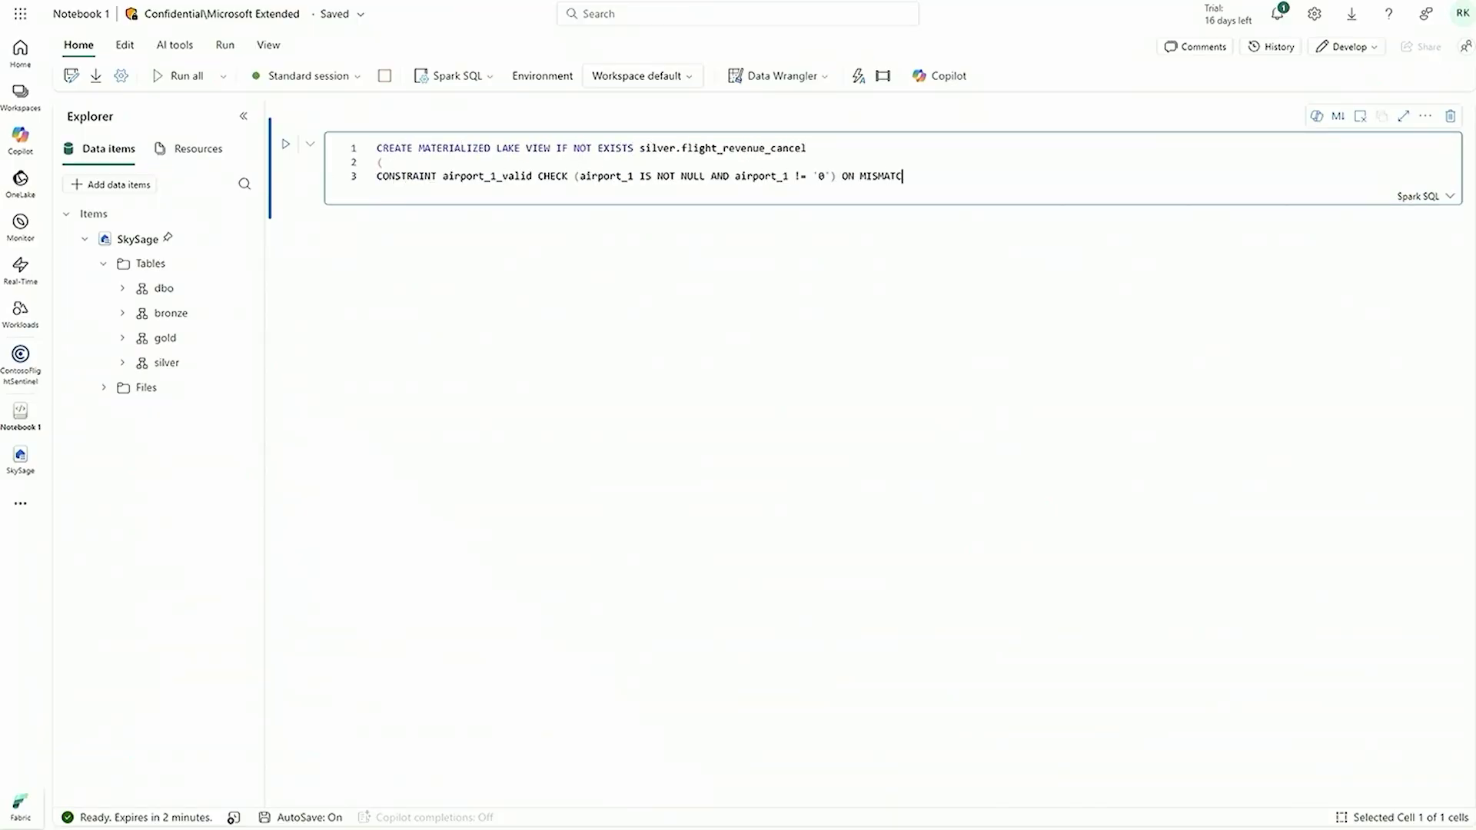
{"action": "key", "text": "Return"}
{"action": "type", "text": "CONSTRAINT airport_2_valid CHECK (airport_2 IS NOT NULL AND airport_2 != '0') ON MISMATCH DROP,"}
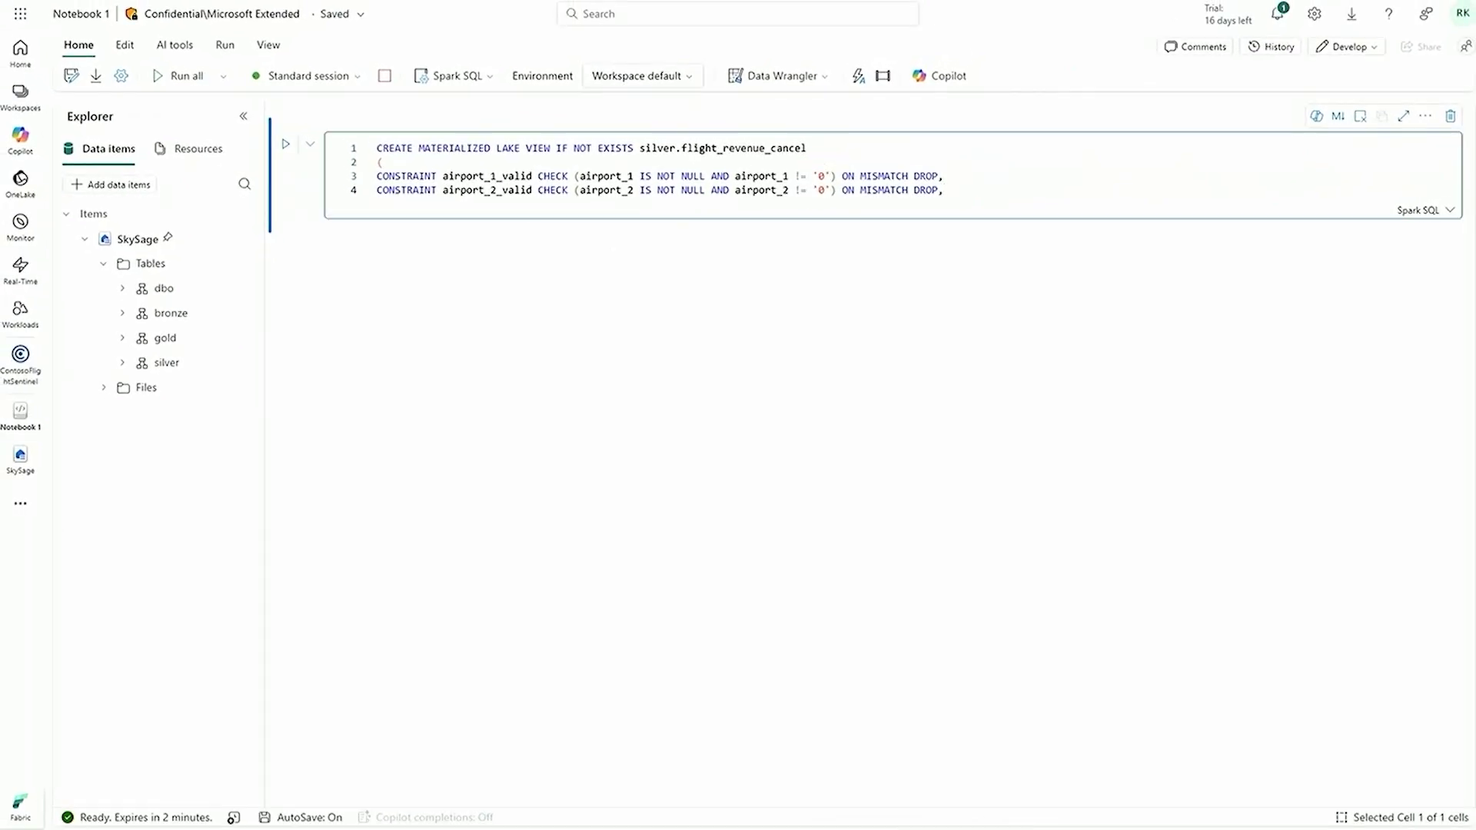
Step: Add the valid_distance (avg_distance_miles <= 50, FAIL) and tail_number_present constraints
{"action": "left_click", "coordinate": [944, 190]}
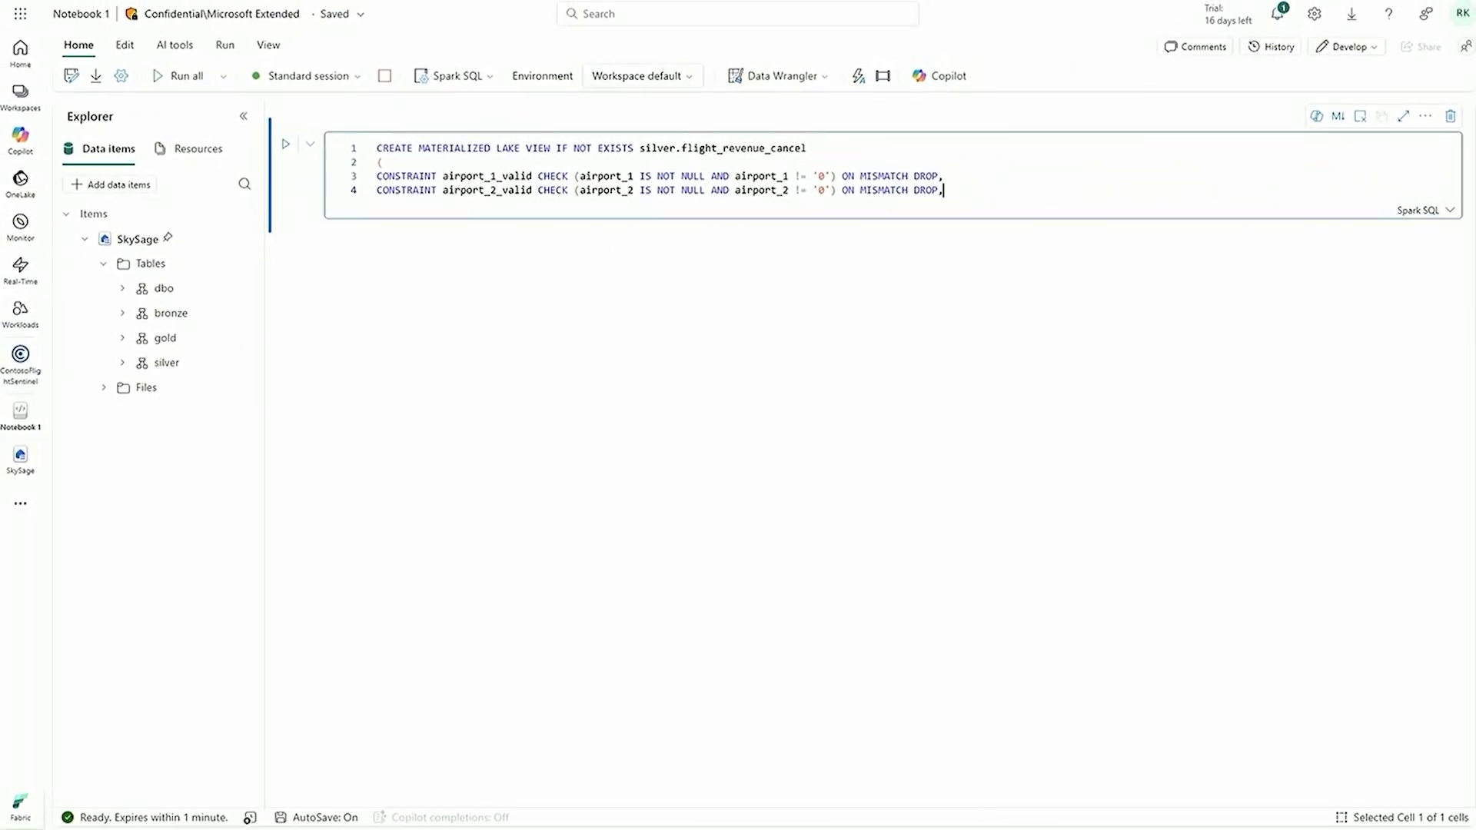
{"action": "key", "text": "Return"}
{"action": "type", "text": "CONSTRAINT valid_distance CHECK (avg_distance_miles <= 50) ON MISMATCH FAIL,"}
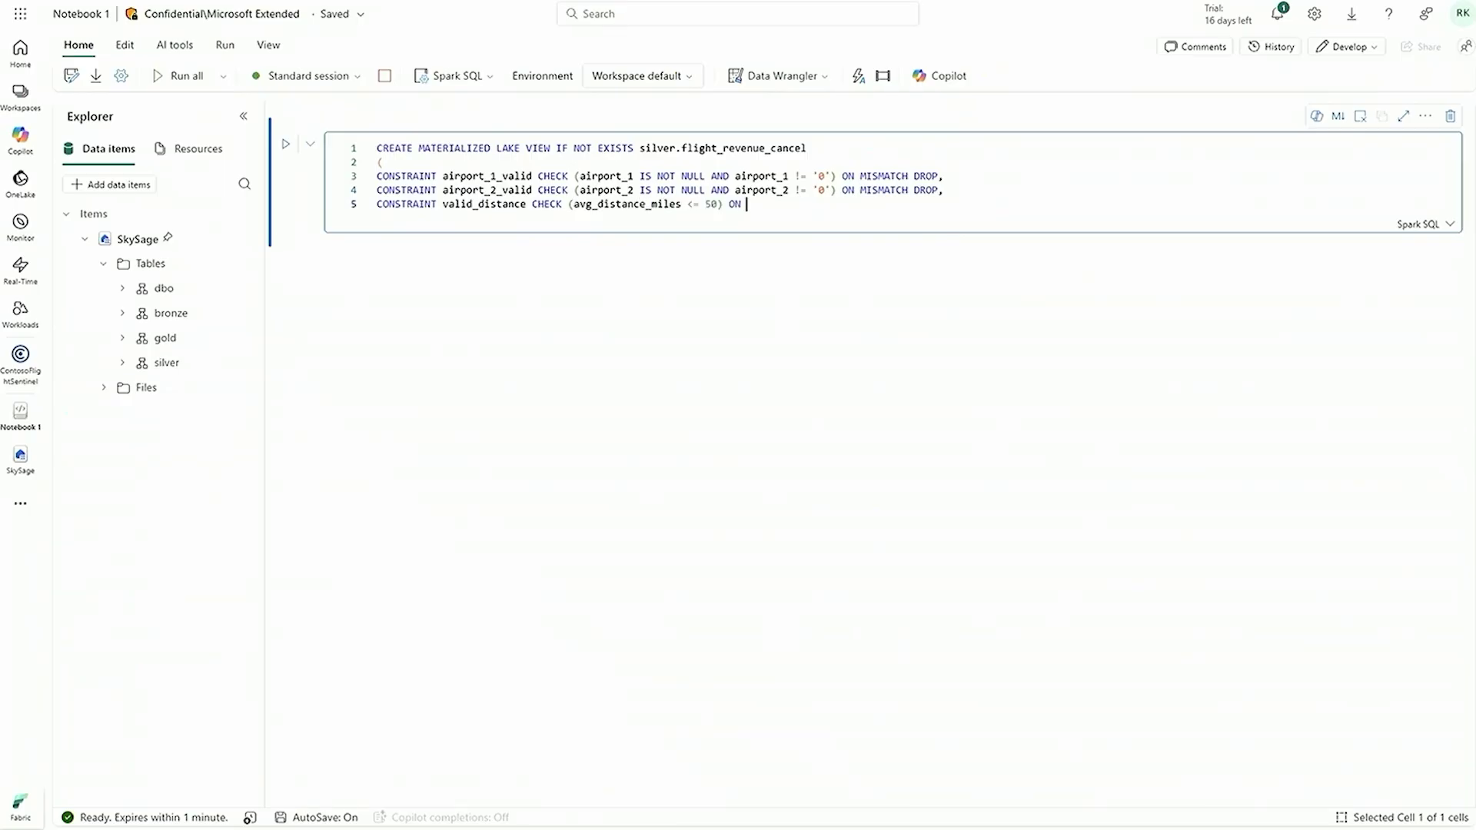
{"action": "key", "text": "Return"}
{"action": "type", "text": "CONSTRAINT valid_seats CHECK (estimated_seats <= 0) ON MISMATCH FAIL,S"}
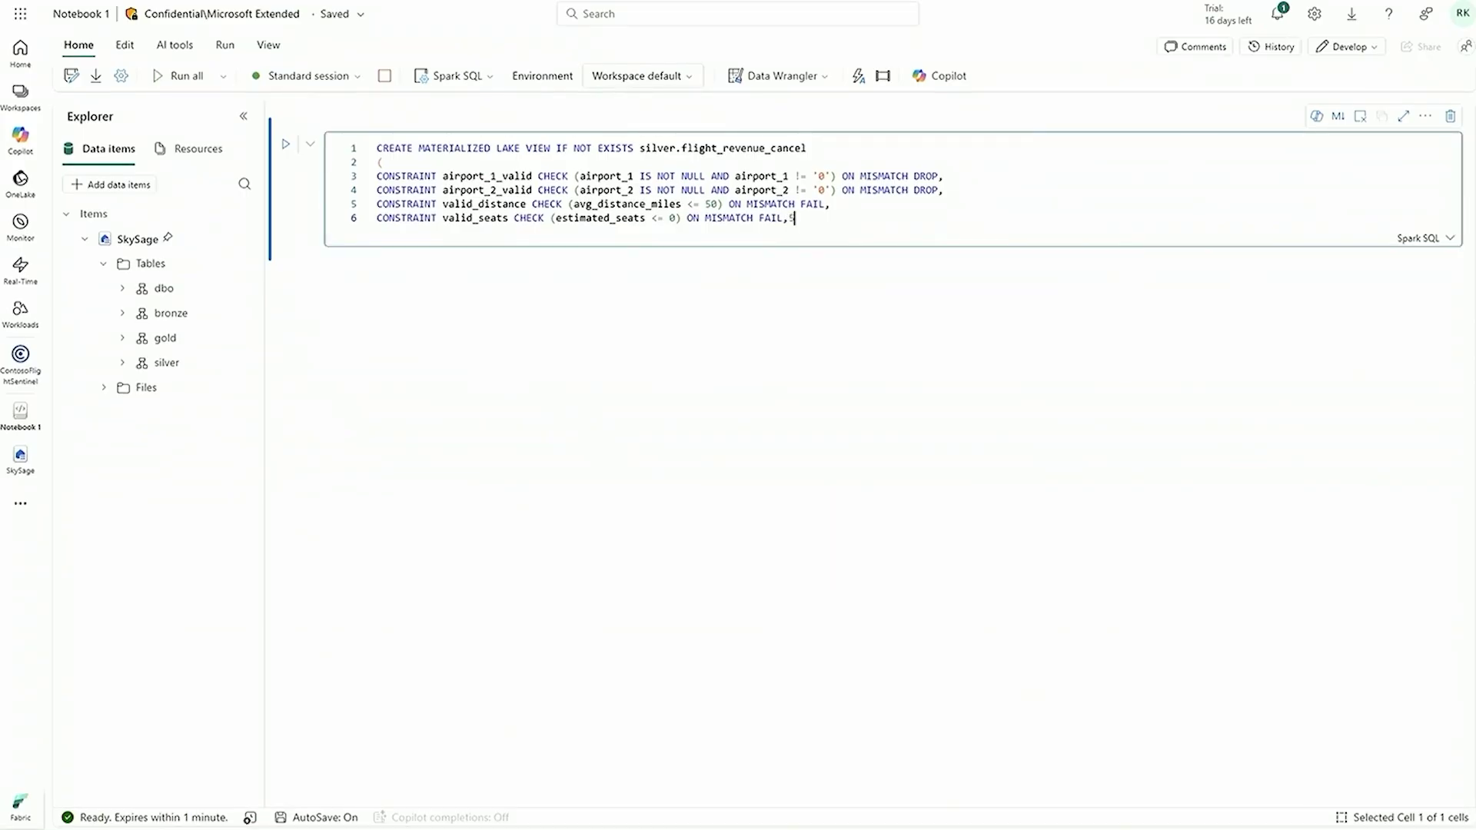
{"action": "key", "text": "Return"}
{"action": "type", "text": "CONSTRAINT tail_number_present CHECK (Tail_Number IS "}
{"action": "type", "text": "NOT NULL AND Tail_Number != '') ON MISMATCH DROP"}
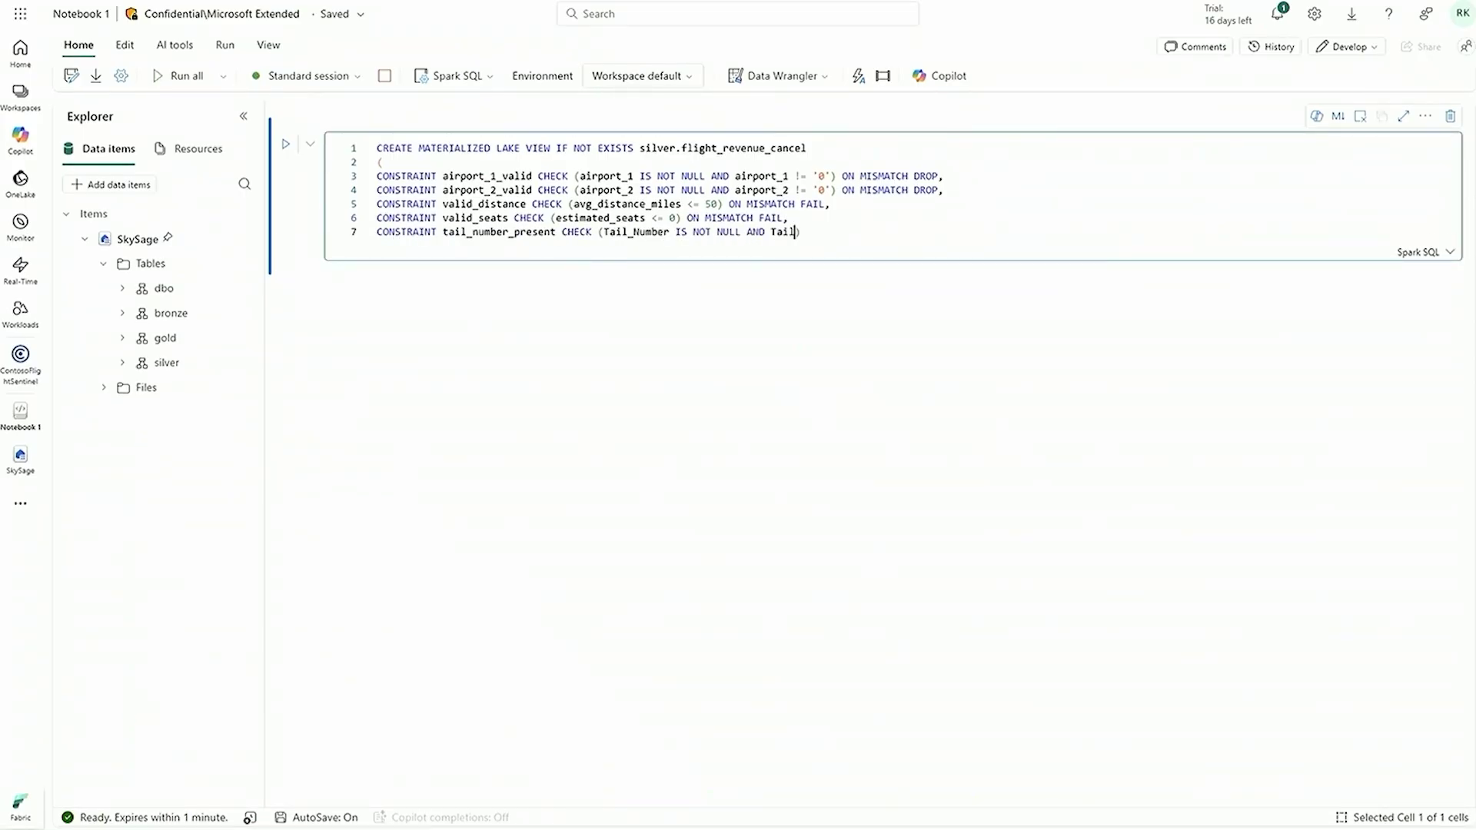
{"action": "key", "text": "Return"}
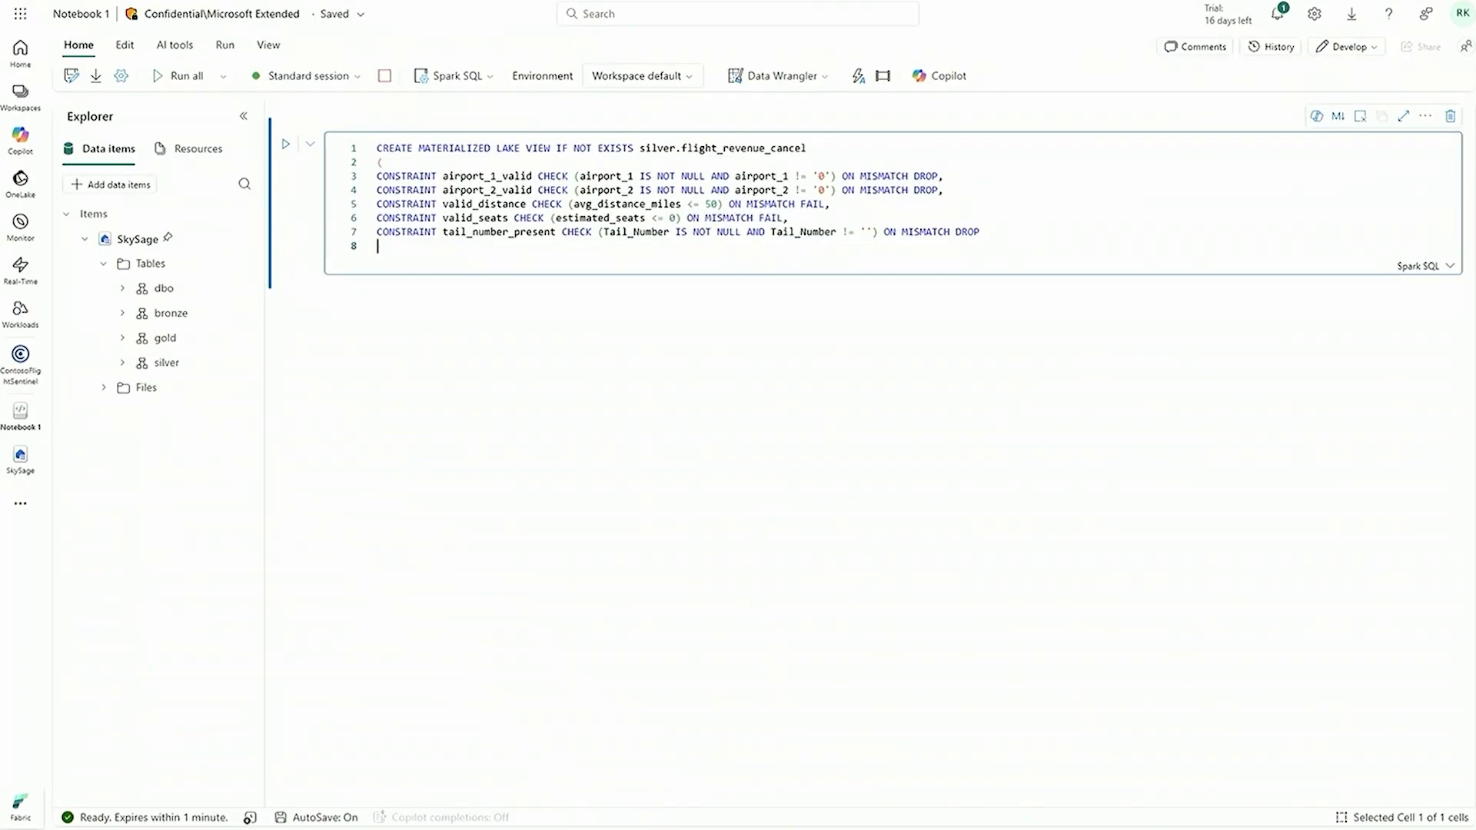
Step: Close the constraints and write AS SELECT f.* with fare year, quarter, airport and fare columns
{"action": "key", "text": "Return"}
{"action": "type", "text": ")"}
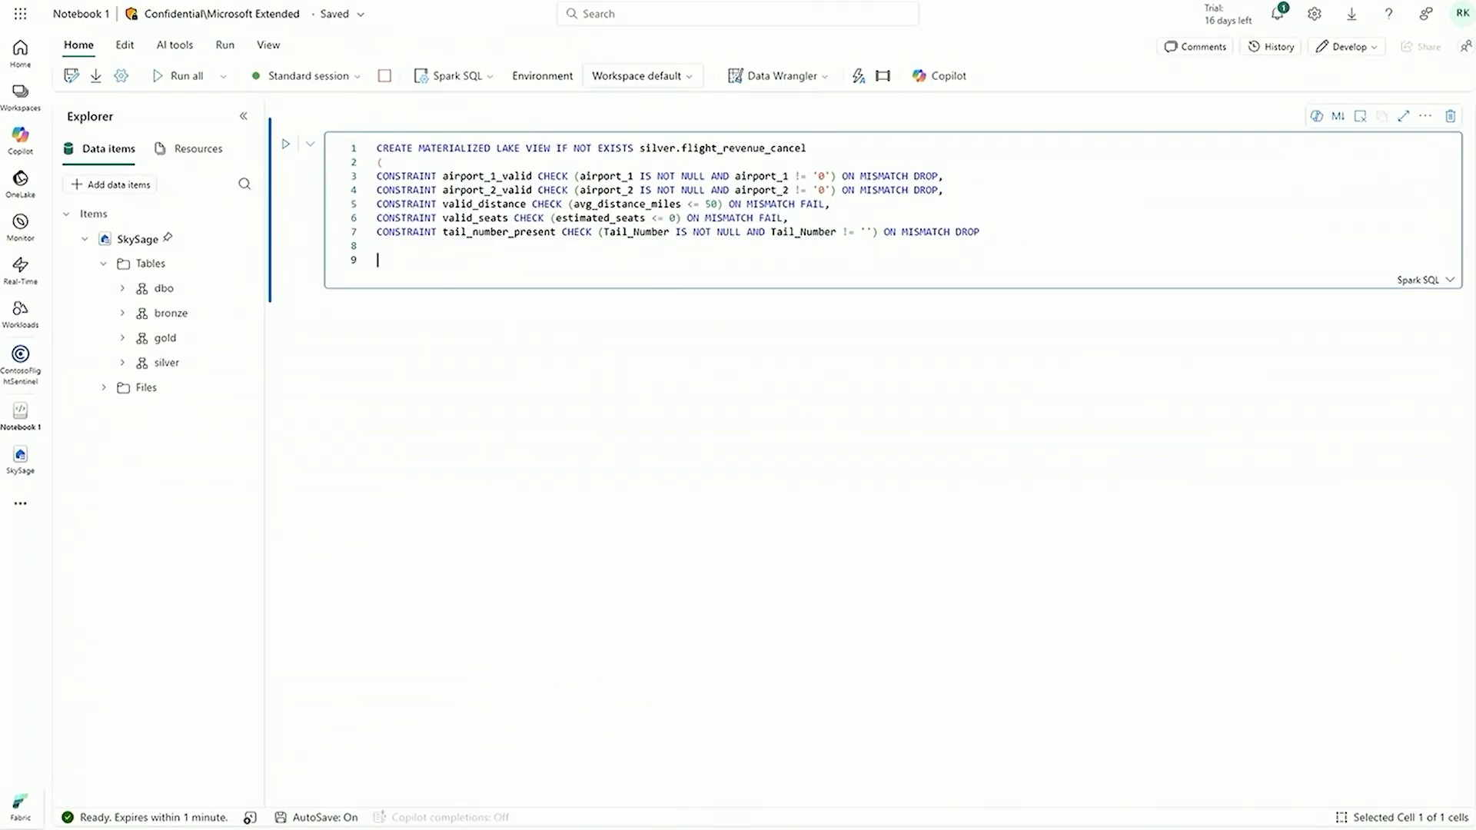
{"action": "key", "text": "Return"}
{"action": "type", "text": "AS SELECT f.*,"}
{"action": "key", "text": "Return"}
{"action": "type", "text": "af.Year AS fare_year, af.Quarter AS fare_quarter,"}
{"action": "key", "text": "Return"}
{"action": "type", "text": "af.airport_1, af.airport_2,"}
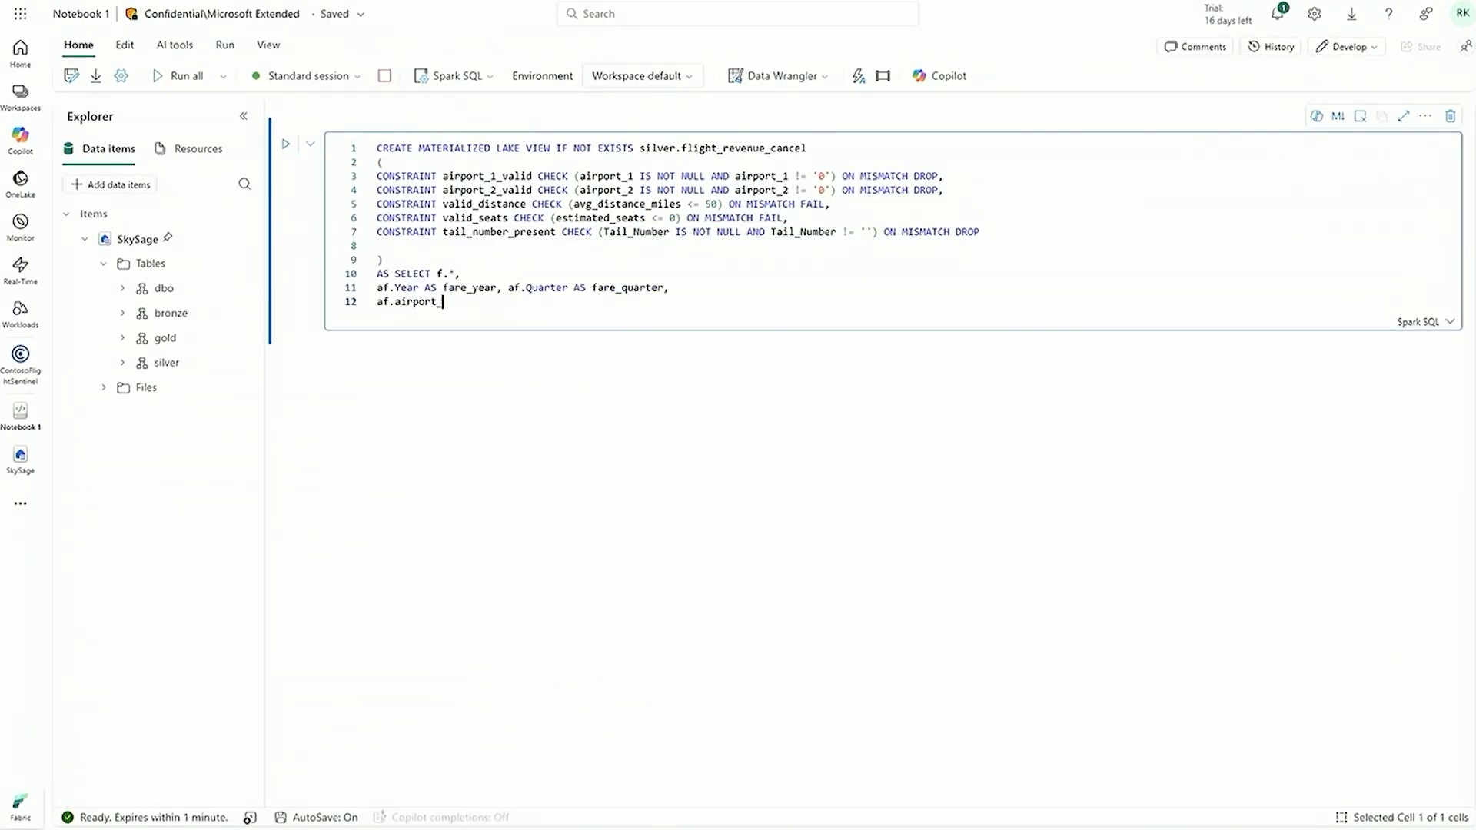
{"action": "key", "text": "Return"}
{"action": "type", "text": "af.weighted_avg_fare, af.avg_fare_lg, af.avg_fare_low,"}
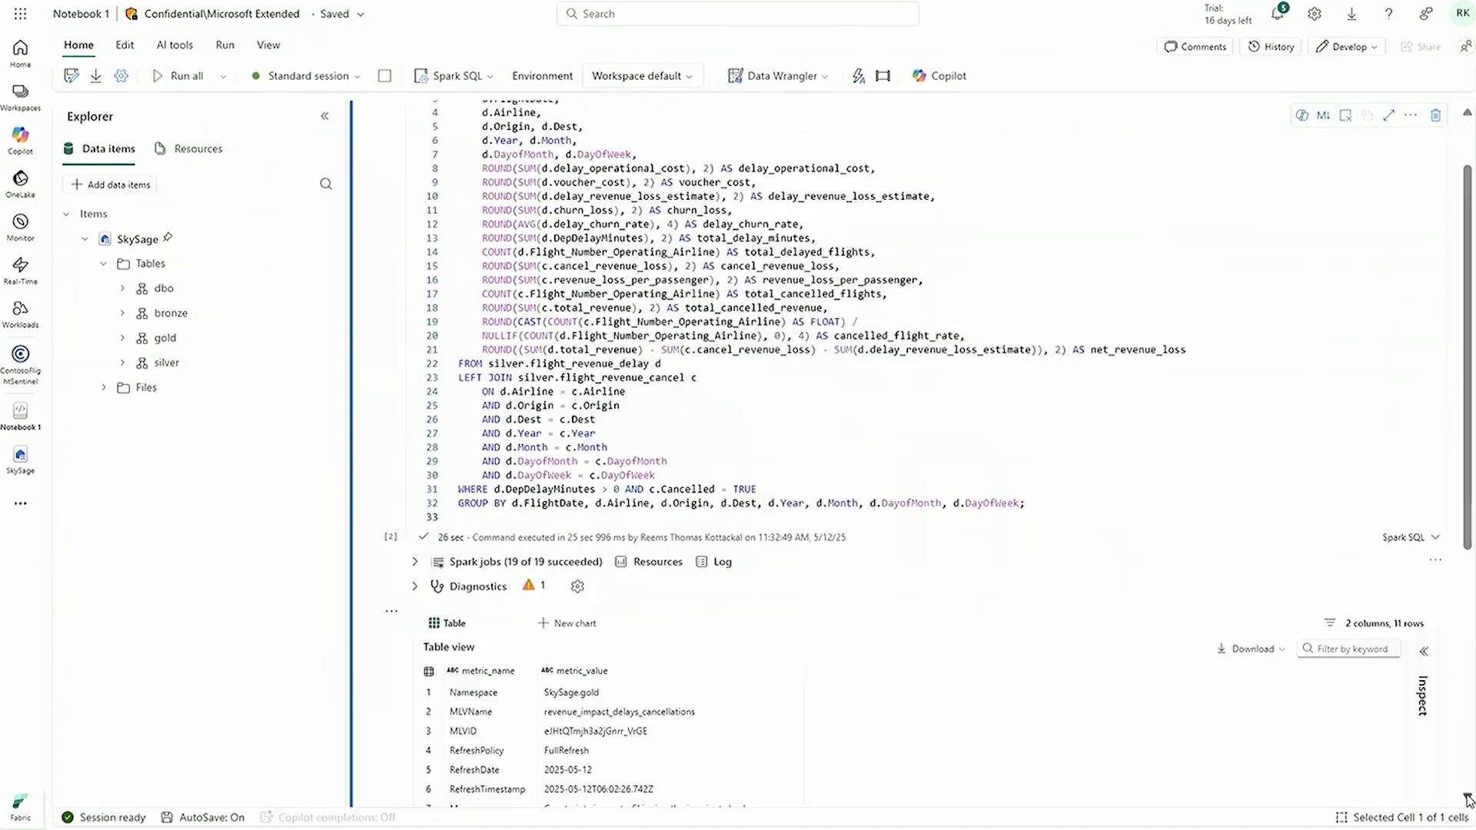
Step: Refresh the lakehouse, expand the silver schema and preview revenue_impact_delays_cancellations
{"action": "scroll", "coordinate": [1468, 800], "scroll_direction": "down", "scroll_amount": 3}
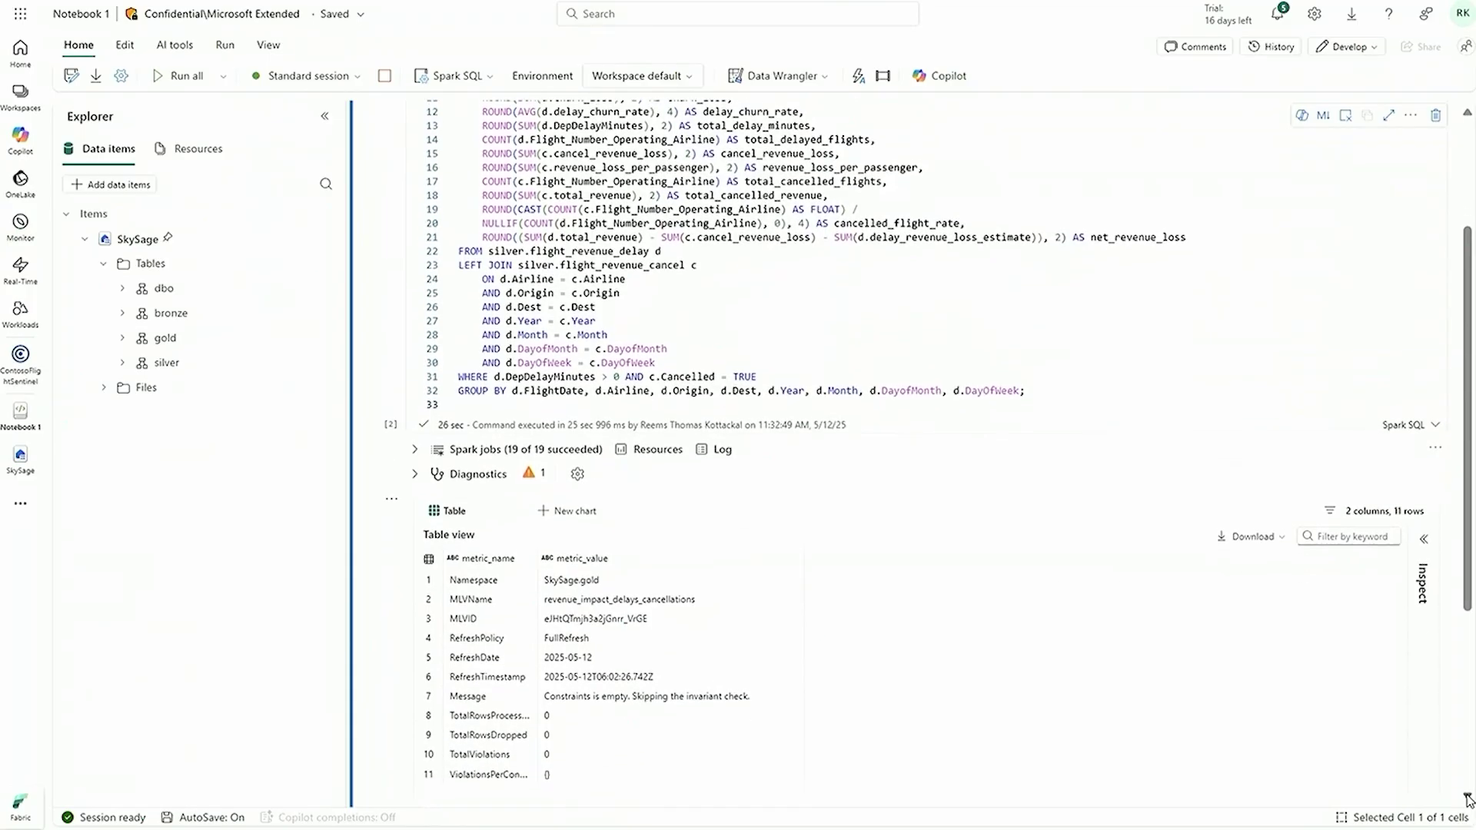
{"action": "scroll", "coordinate": [1469, 800], "scroll_direction": "down", "scroll_amount": 1}
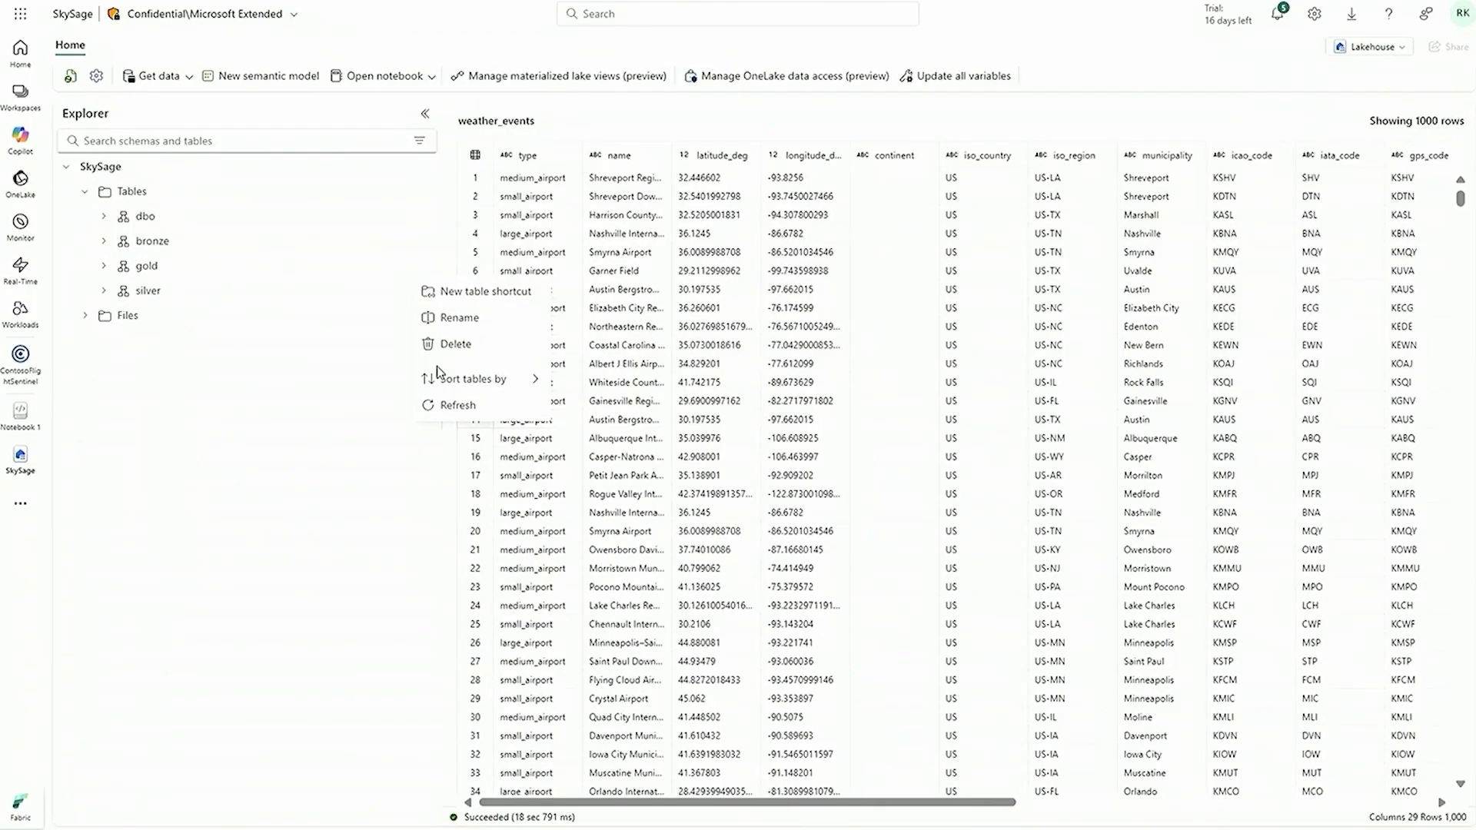
{"action": "left_click", "coordinate": [442, 373]}
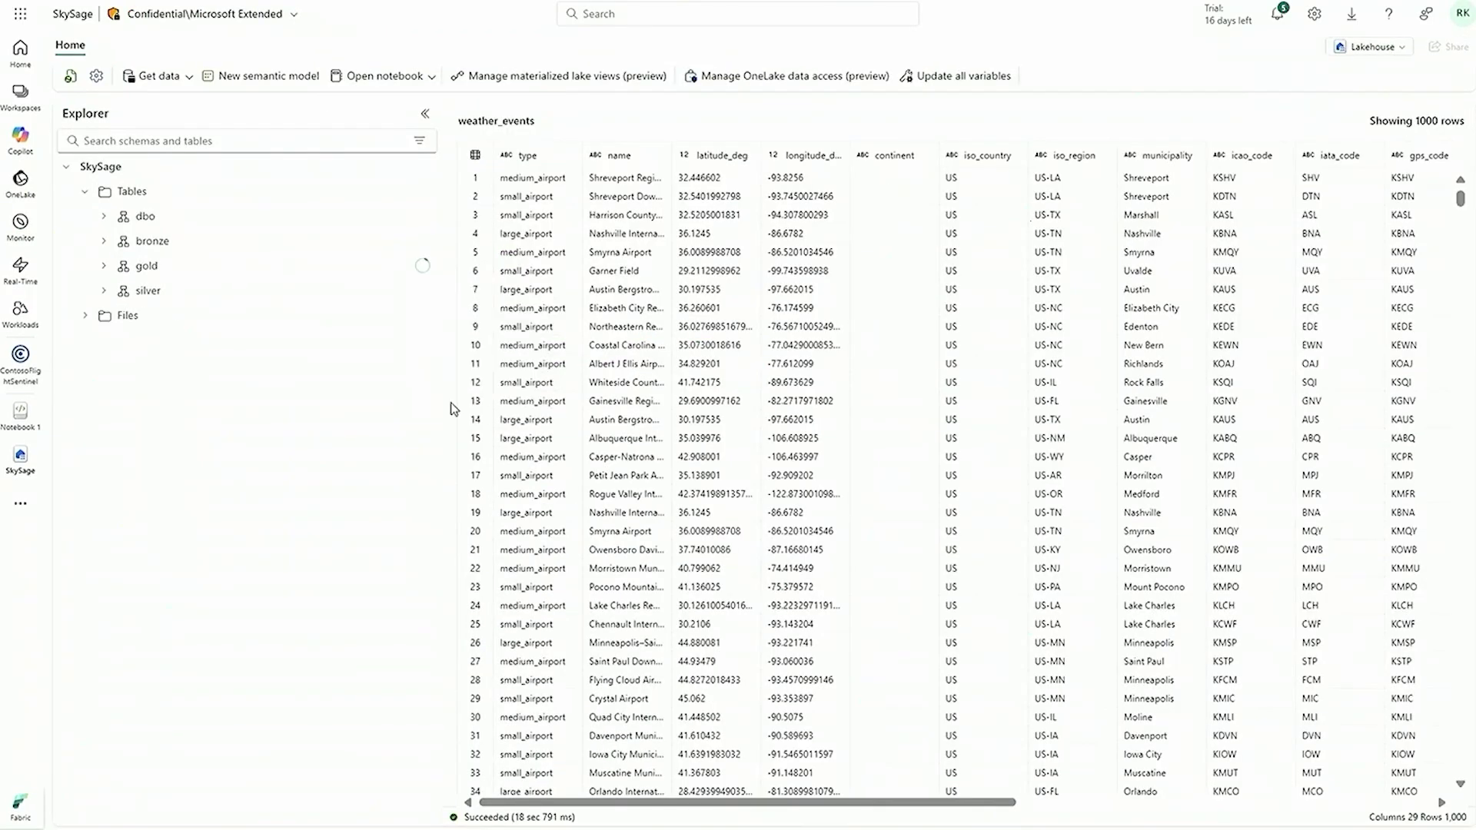
{"action": "left_click", "coordinate": [103, 290]}
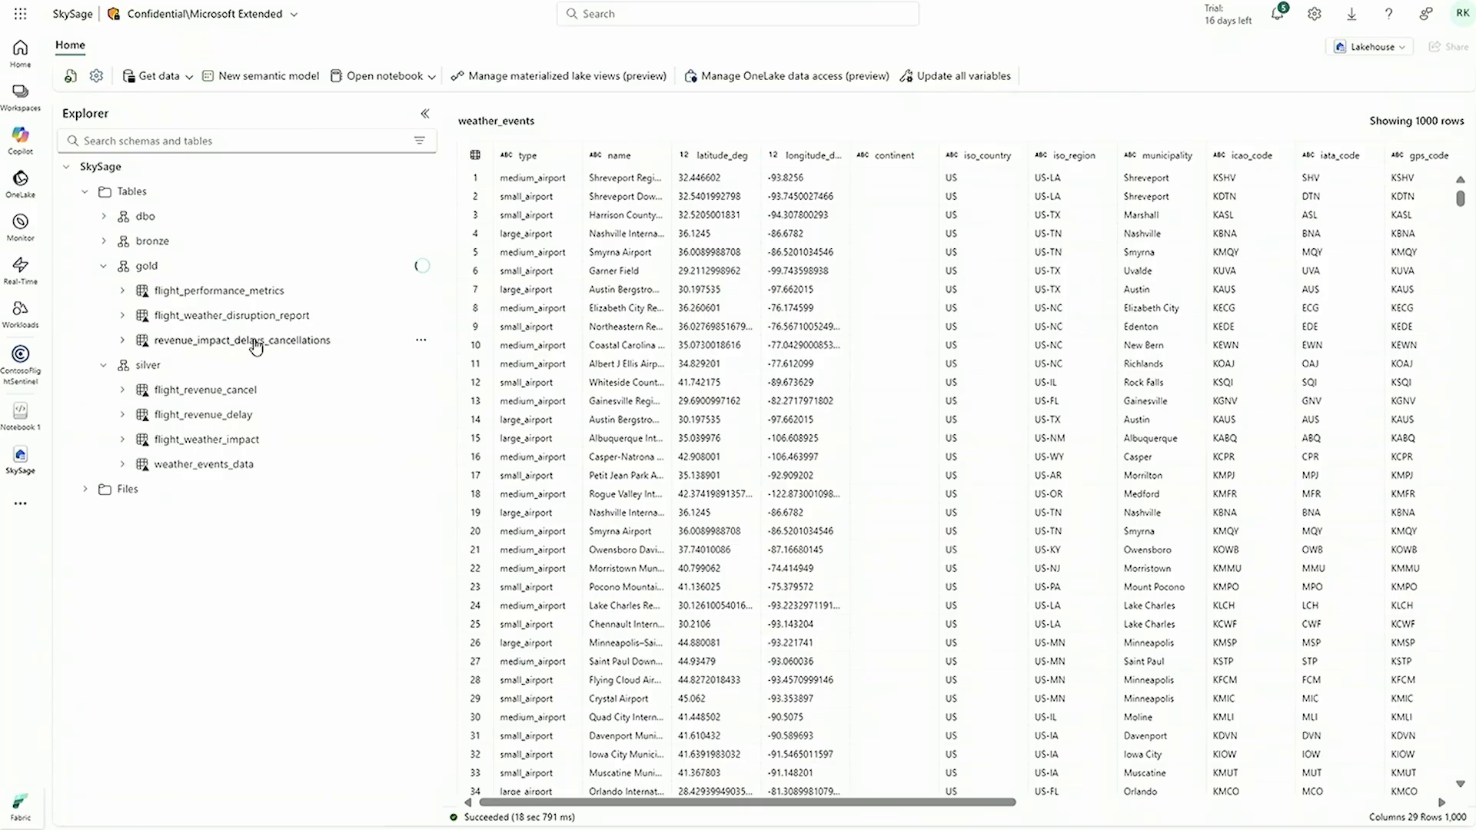
{"action": "left_click", "coordinate": [256, 344]}
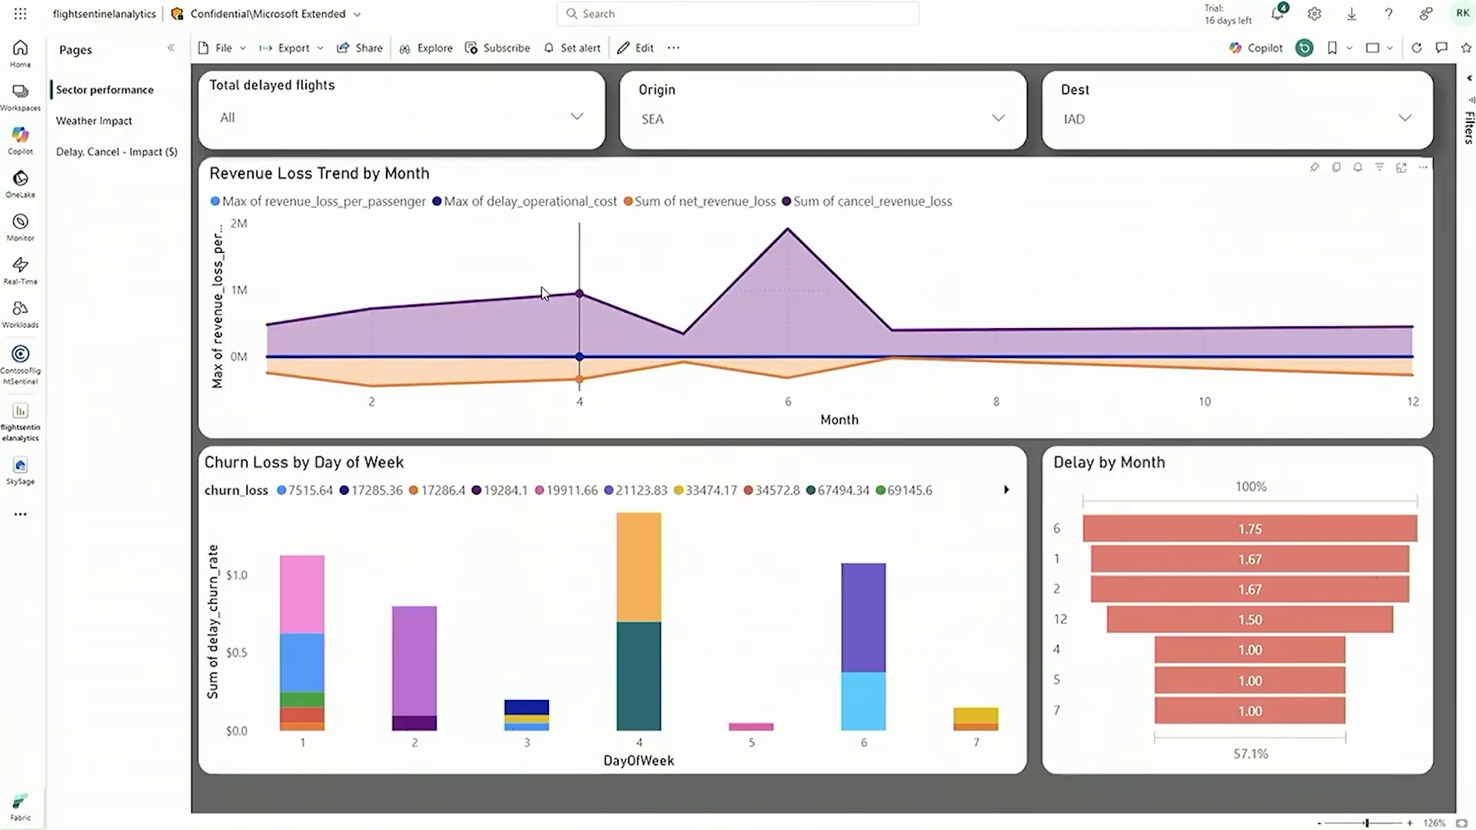
Step: Switch the flightsentinelanalytics report to its Weather Impact page
{"action": "mouse_move", "coordinate": [544, 294]}
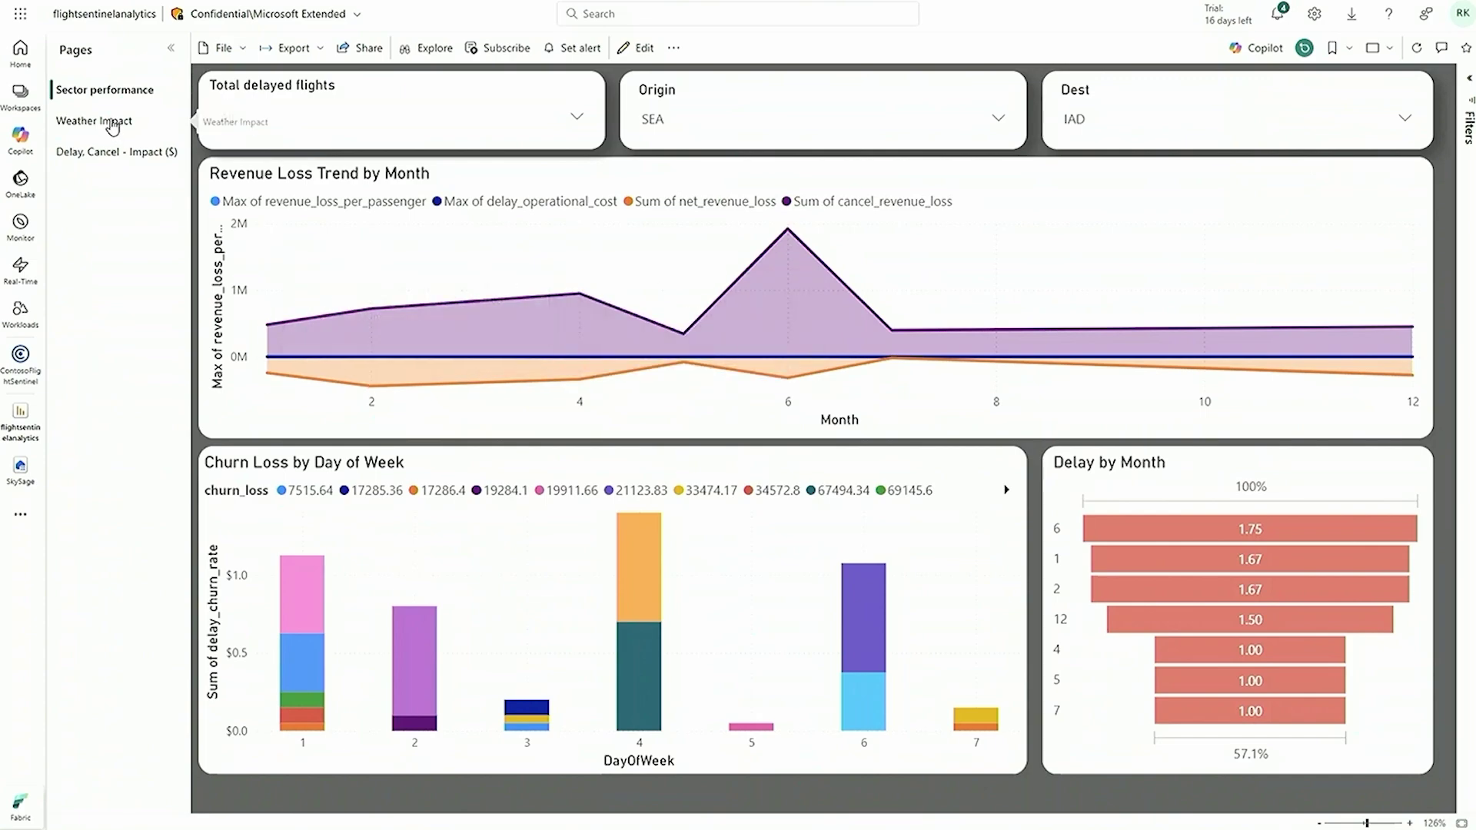
{"action": "left_click", "coordinate": [113, 124]}
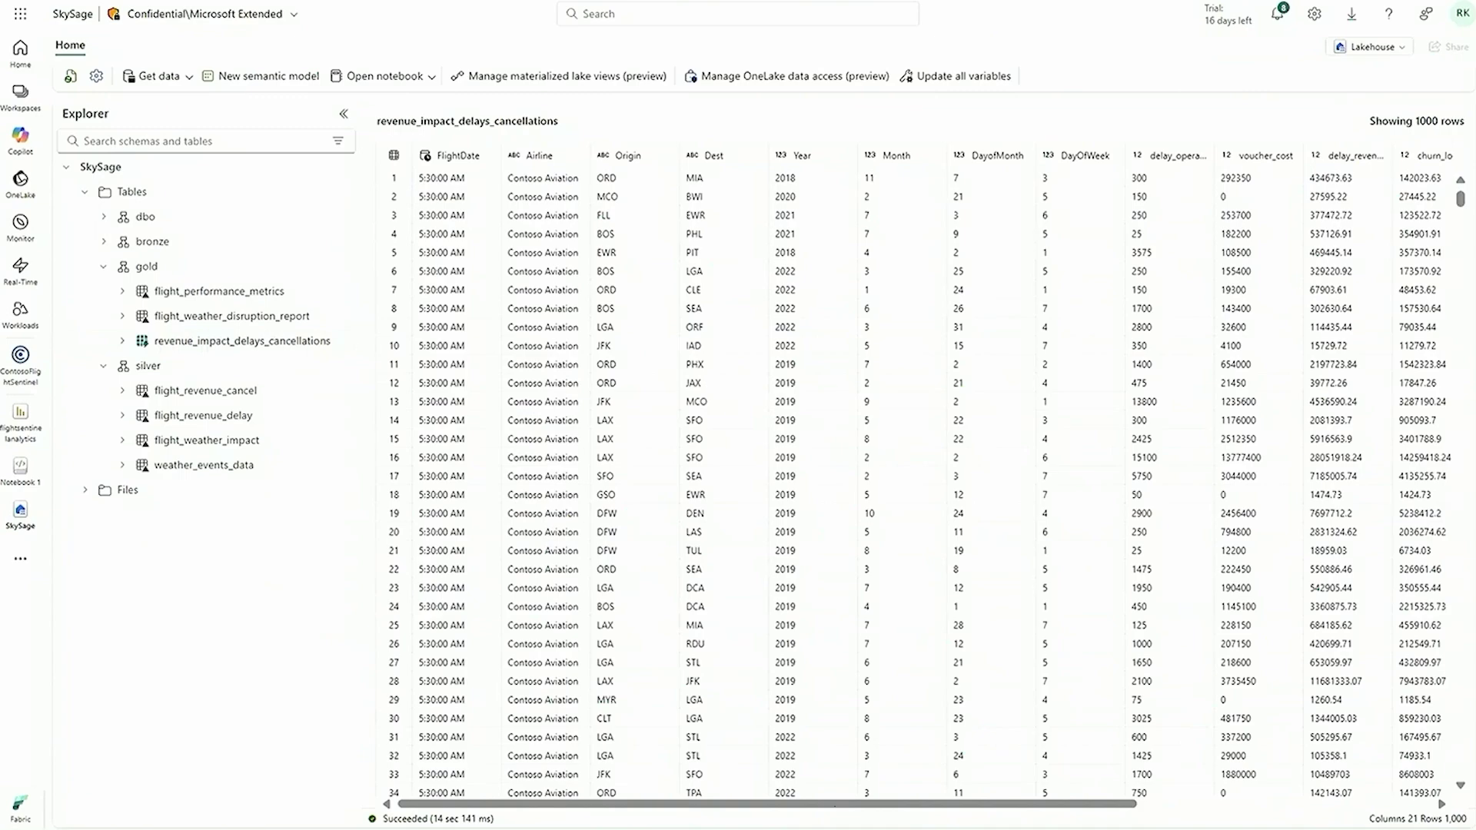
Step: Preview the weather_events table and create a new notebook for the lakehouse
{"action": "mouse_move", "coordinate": [1000, 766]}
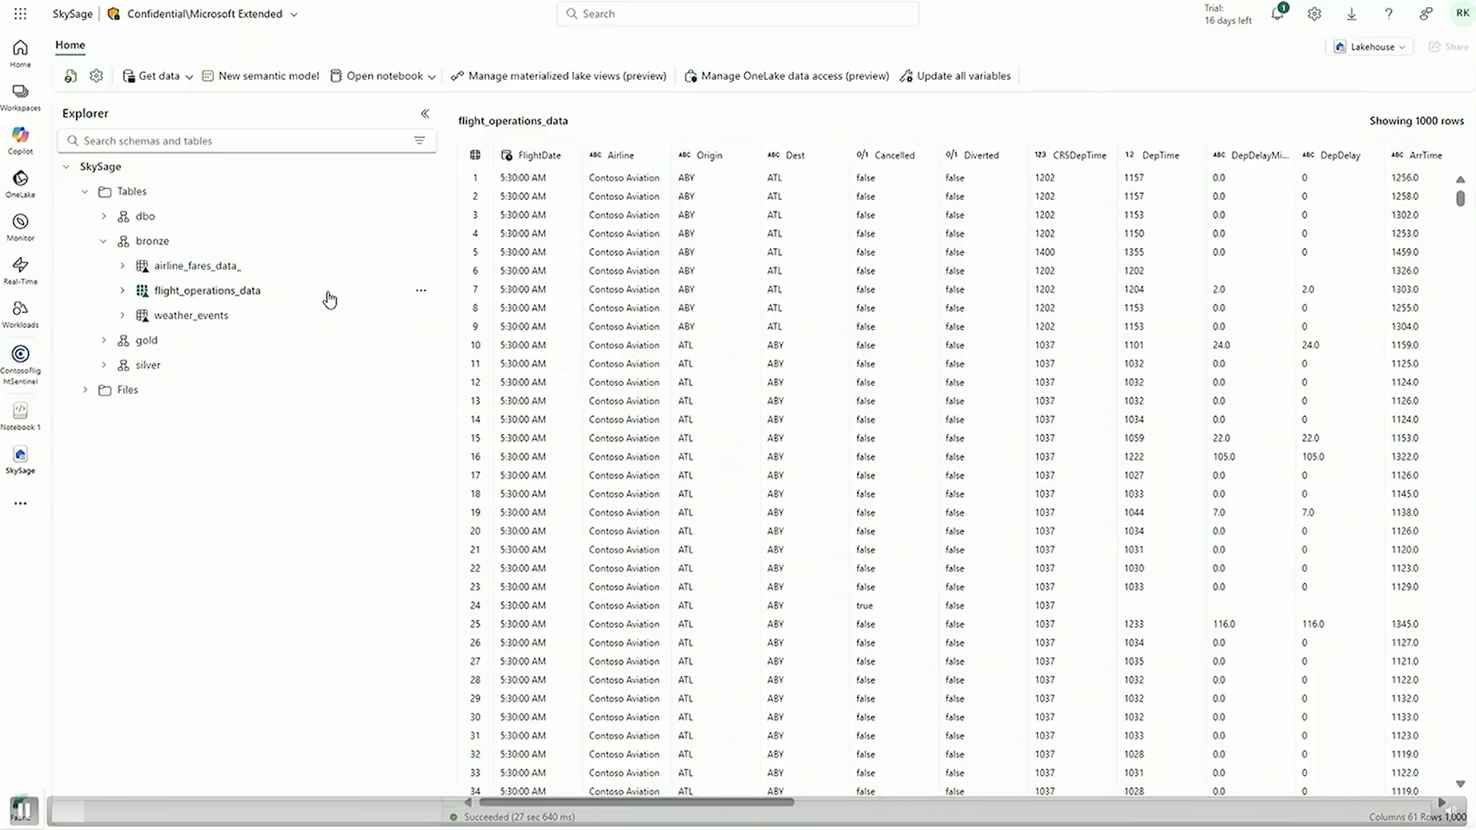
{"action": "left_click", "coordinate": [329, 322]}
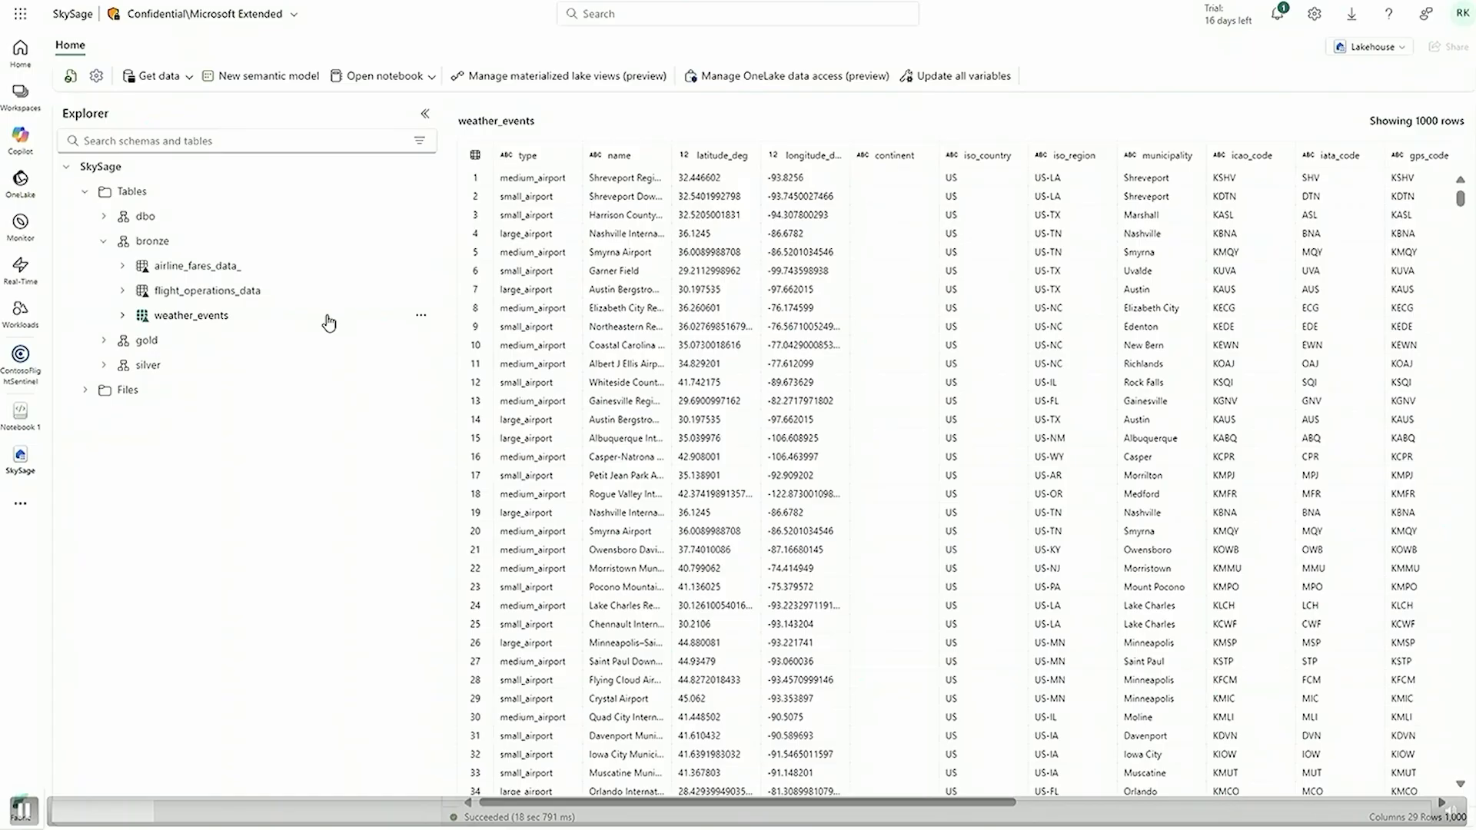
{"action": "left_click", "coordinate": [411, 80]}
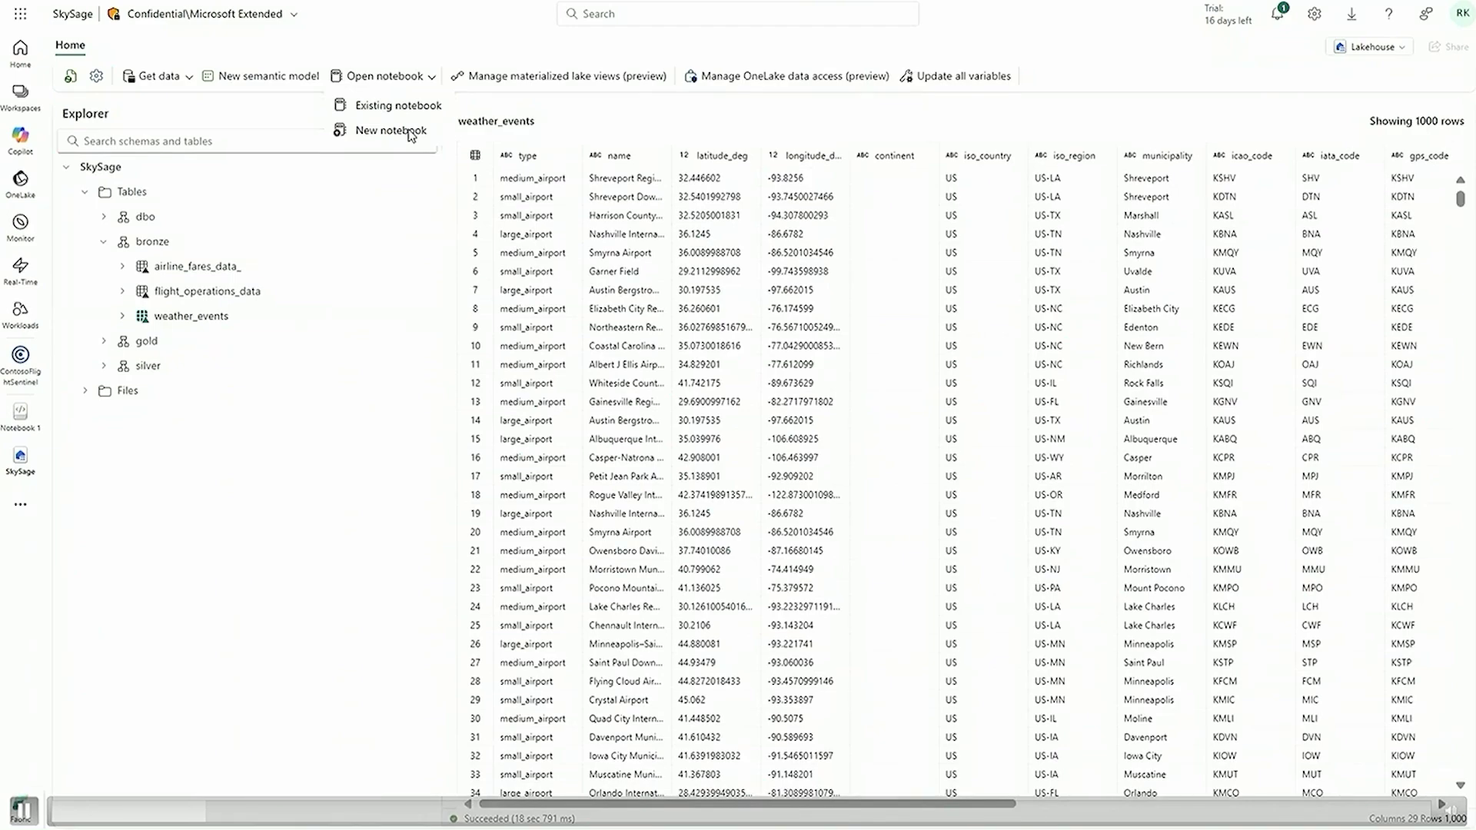
{"action": "left_click", "coordinate": [411, 132]}
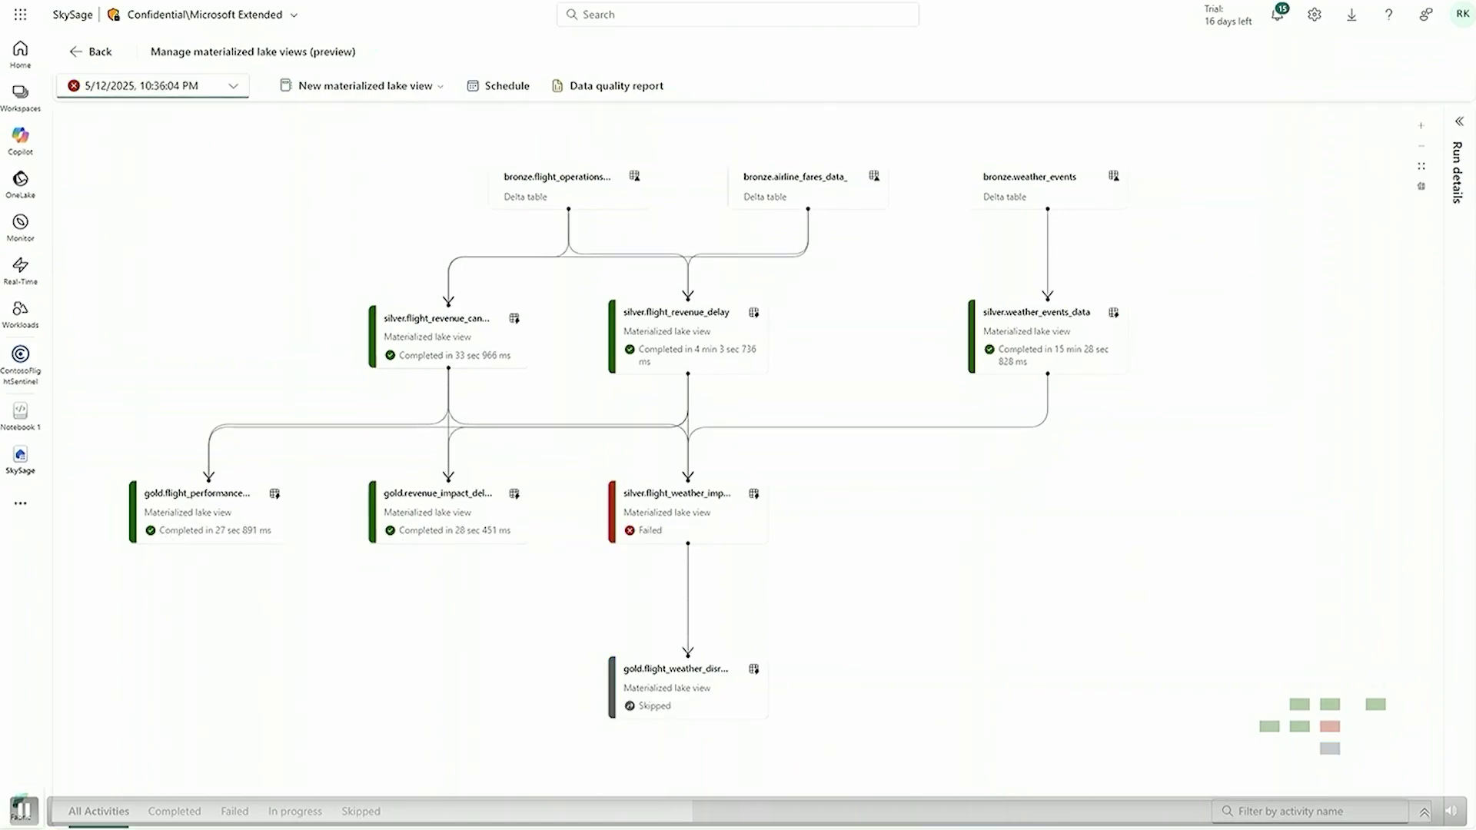
Step: Inspect the failed weather-impact view, go to MLV Detail and list MLV Health Check measures
{"action": "left_click", "coordinate": [753, 513]}
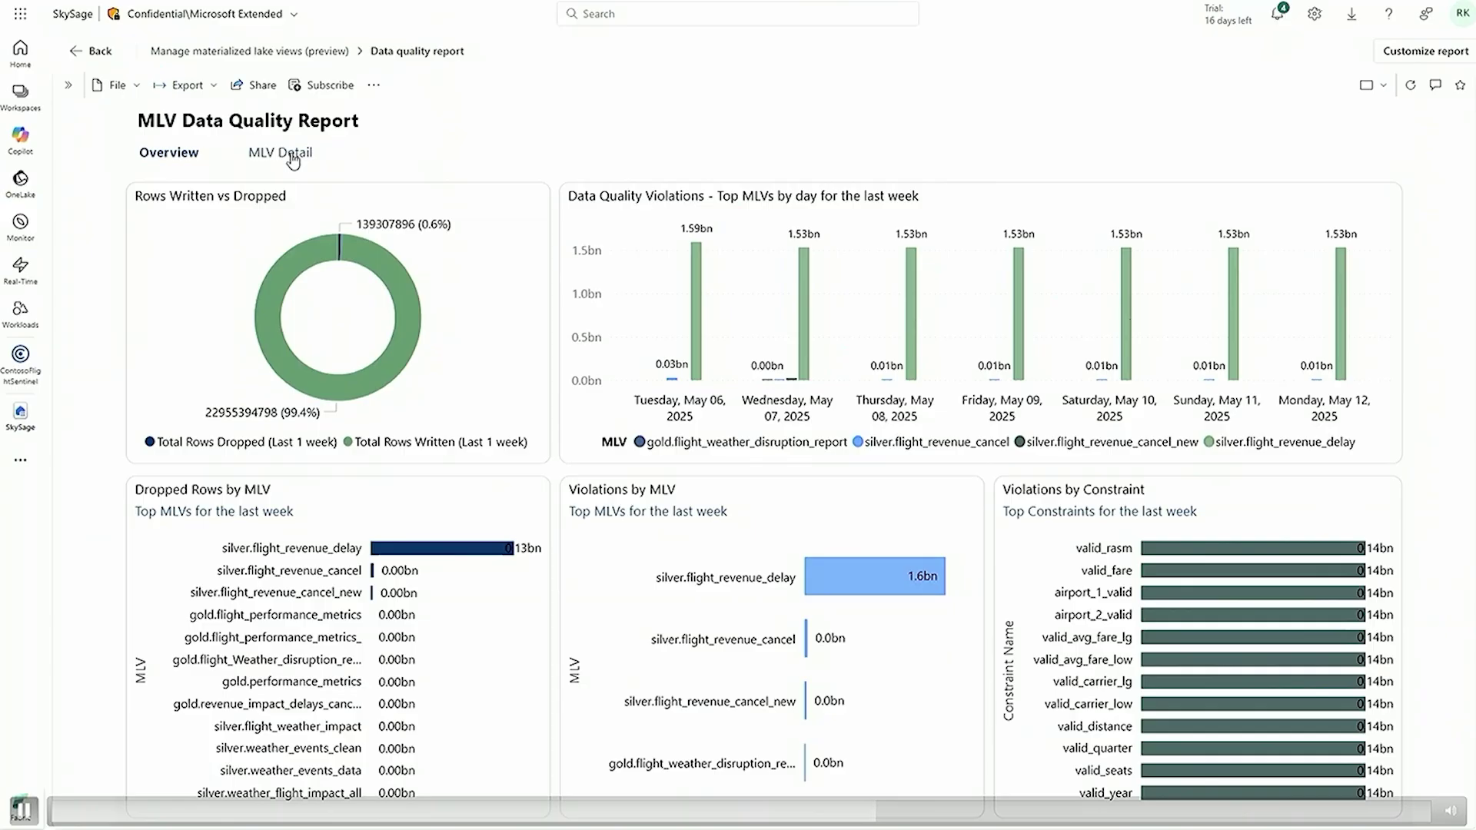
{"action": "left_click", "coordinate": [291, 154]}
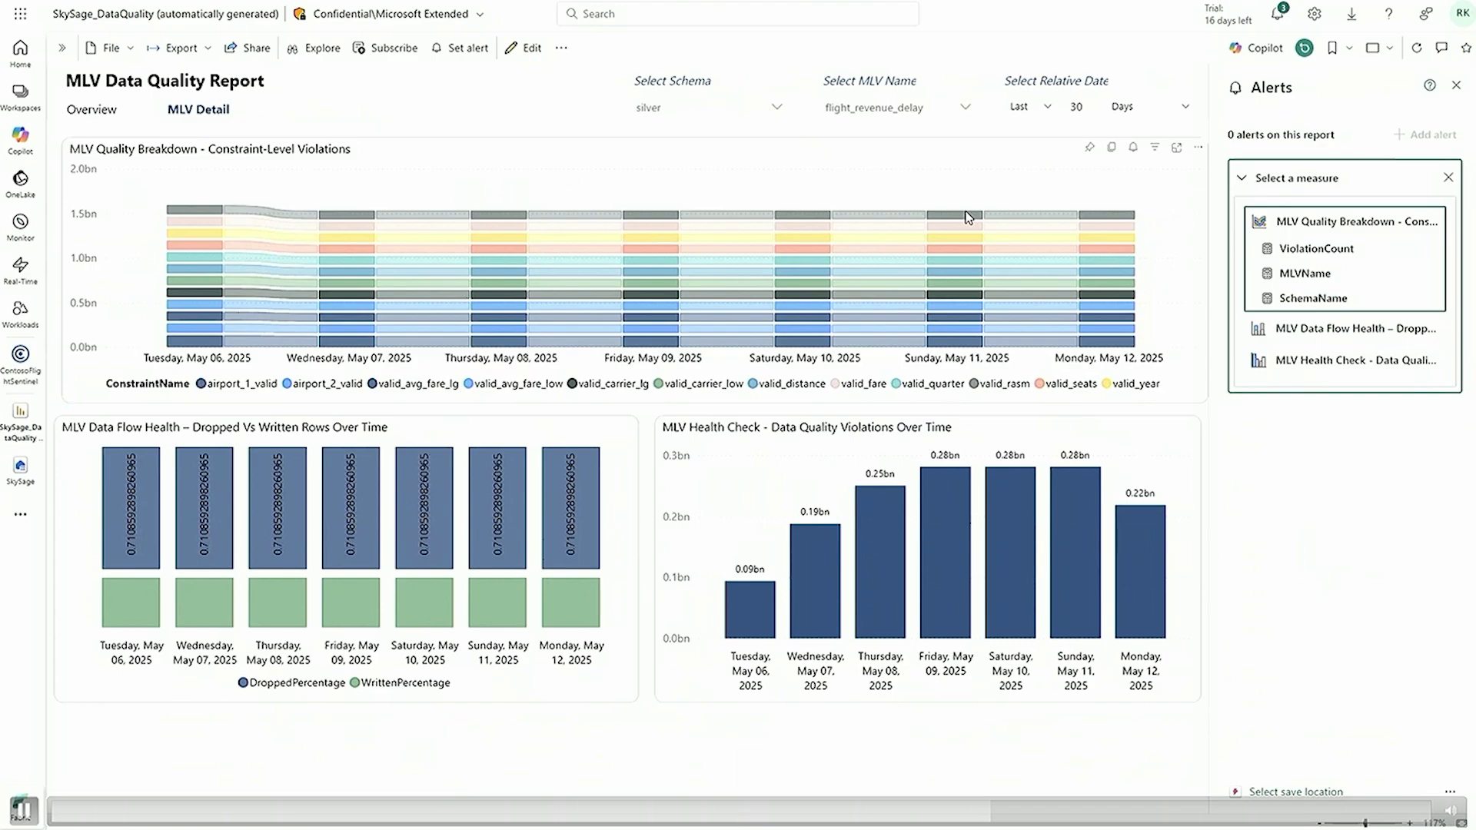
{"action": "left_click", "coordinate": [1107, 466]}
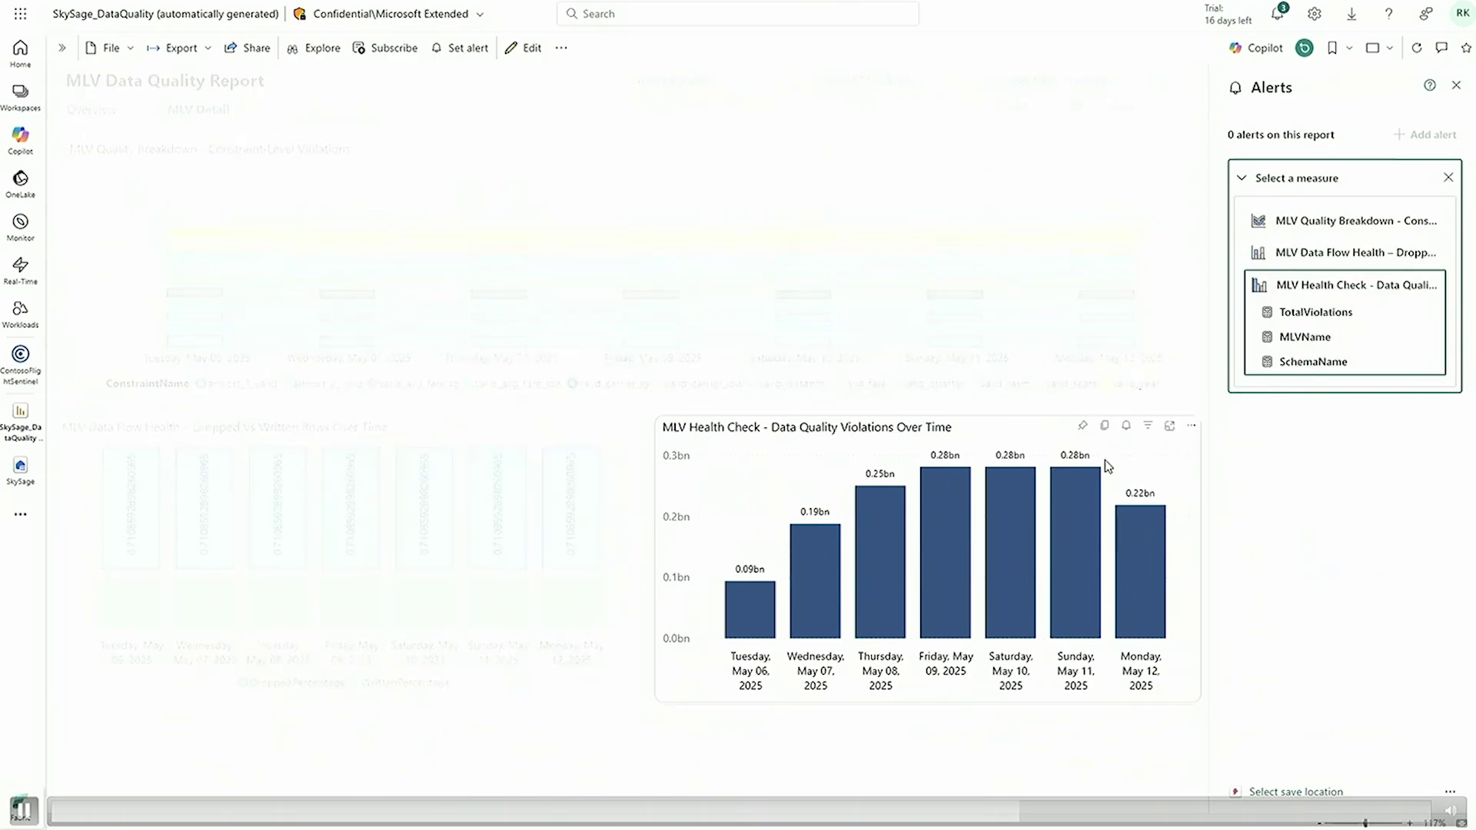
Step: Create a TotalViolations alert that emails when the value becomes greater than 1
{"action": "left_click", "coordinate": [1316, 312]}
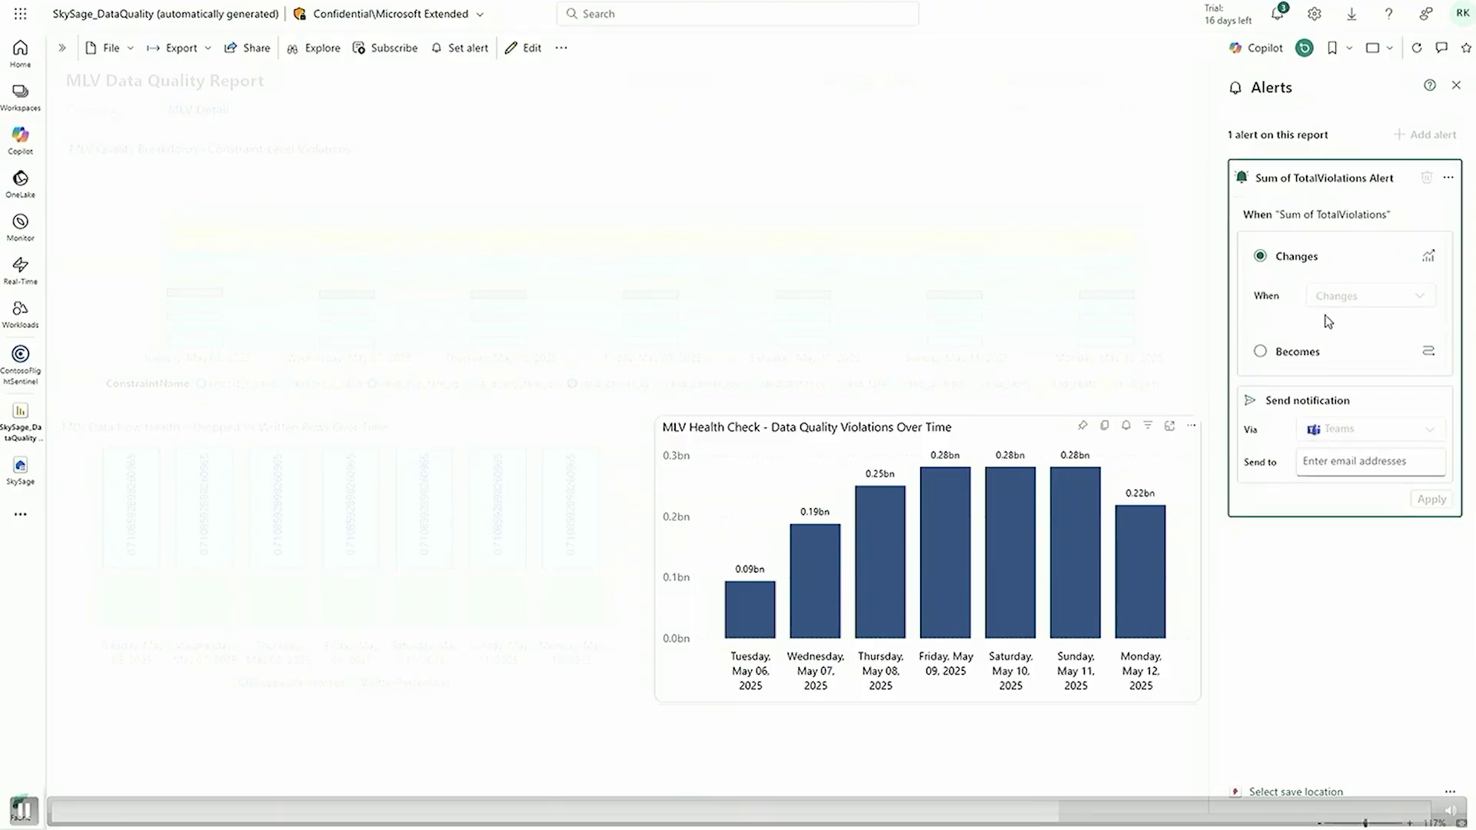
{"action": "left_click", "coordinate": [1261, 353]}
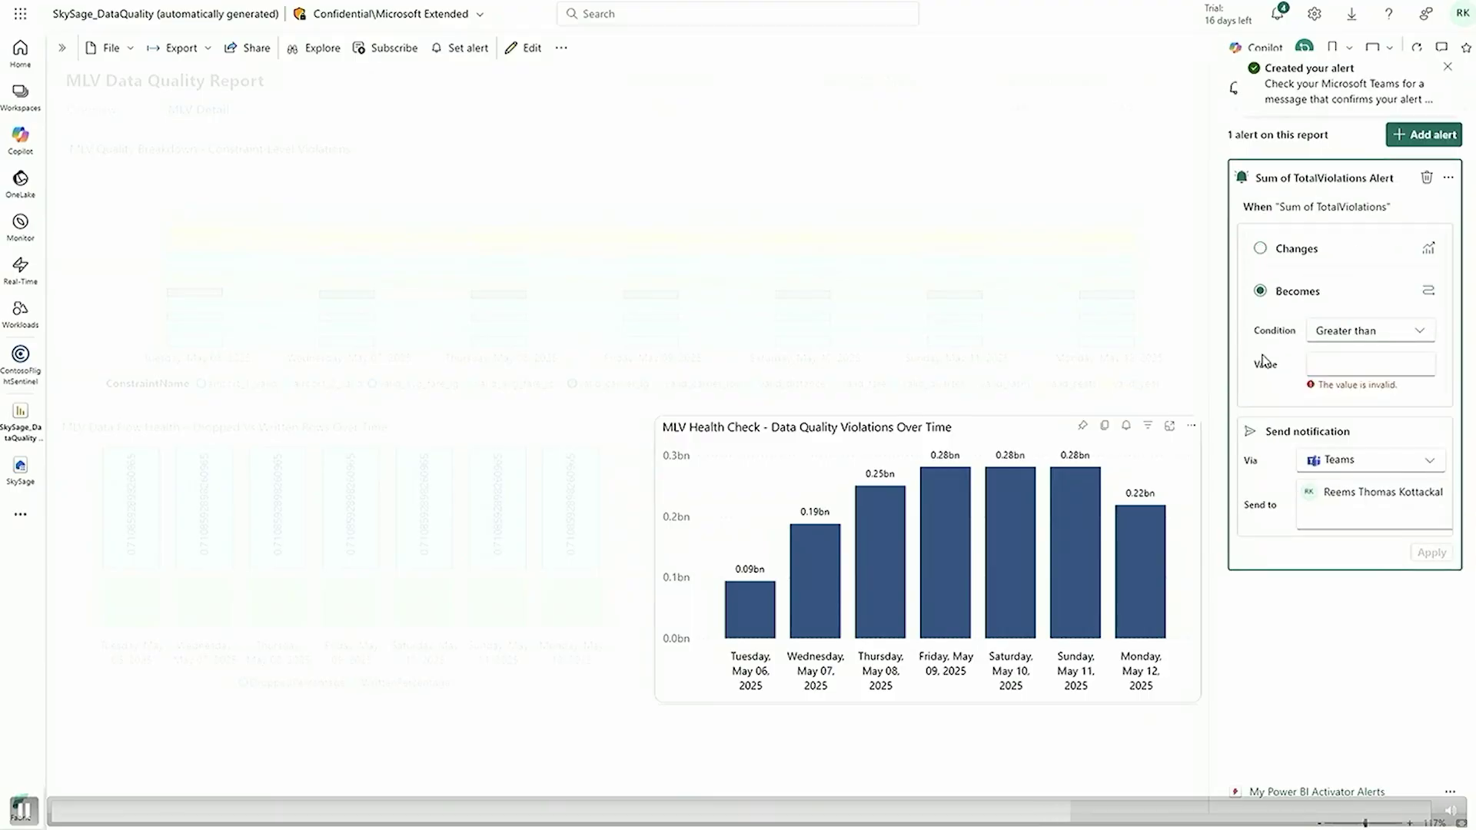
{"action": "left_click", "coordinate": [1353, 364]}
{"action": "type", "text": "1"}
{"action": "left_click", "coordinate": [1422, 450]}
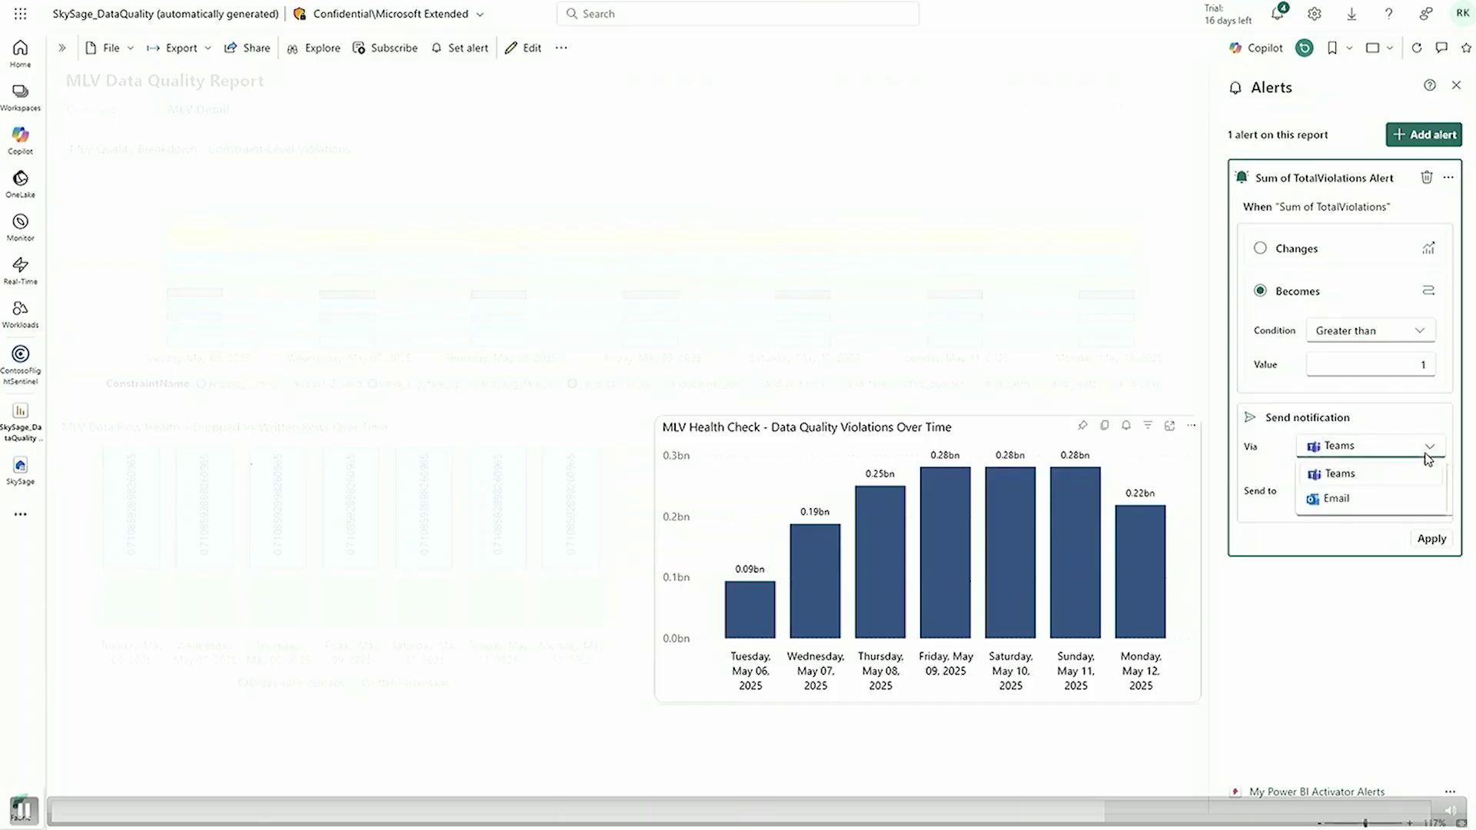
{"action": "left_click", "coordinate": [1396, 500]}
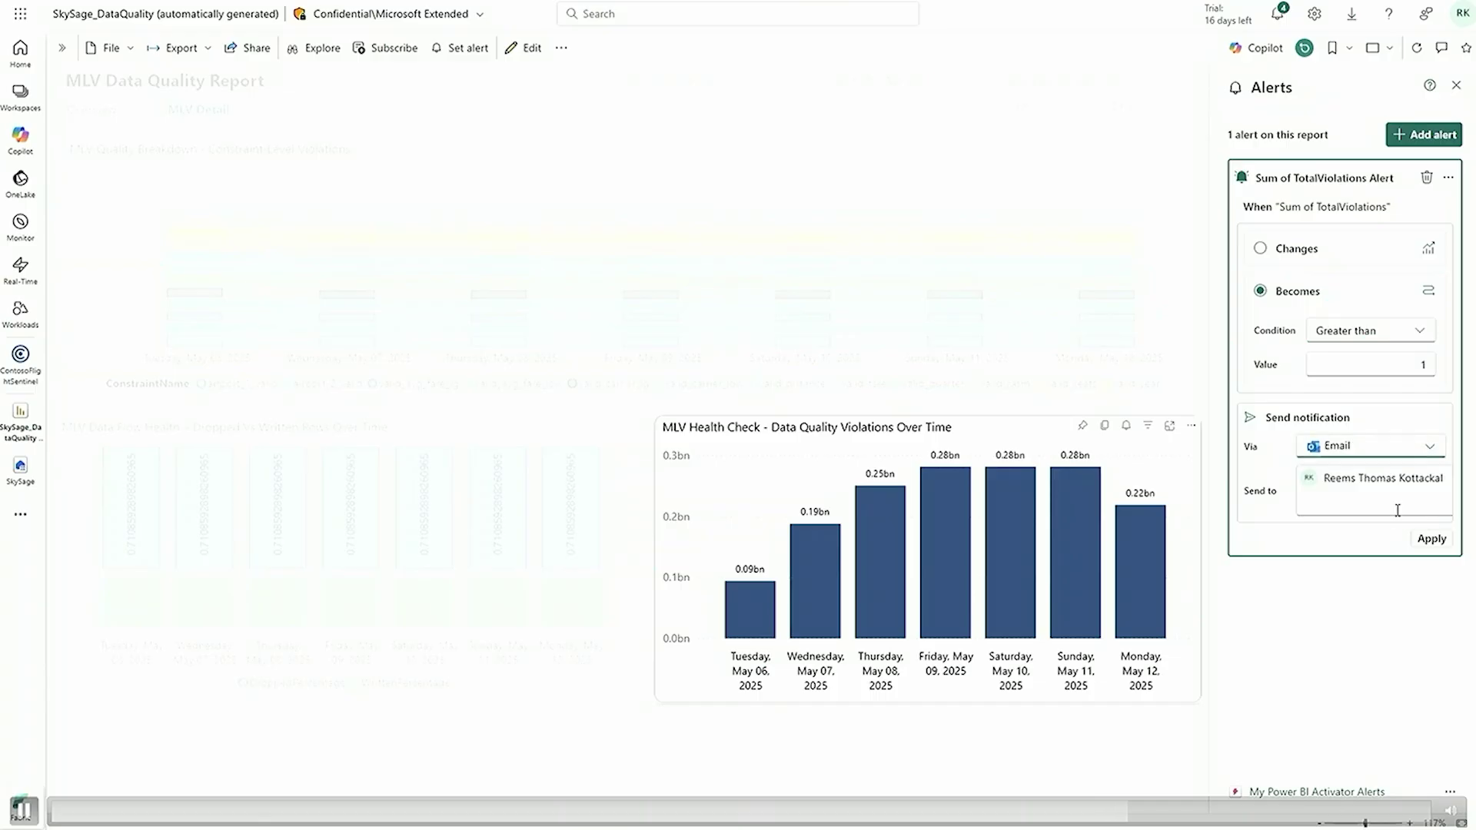
{"action": "left_click", "coordinate": [1424, 539]}
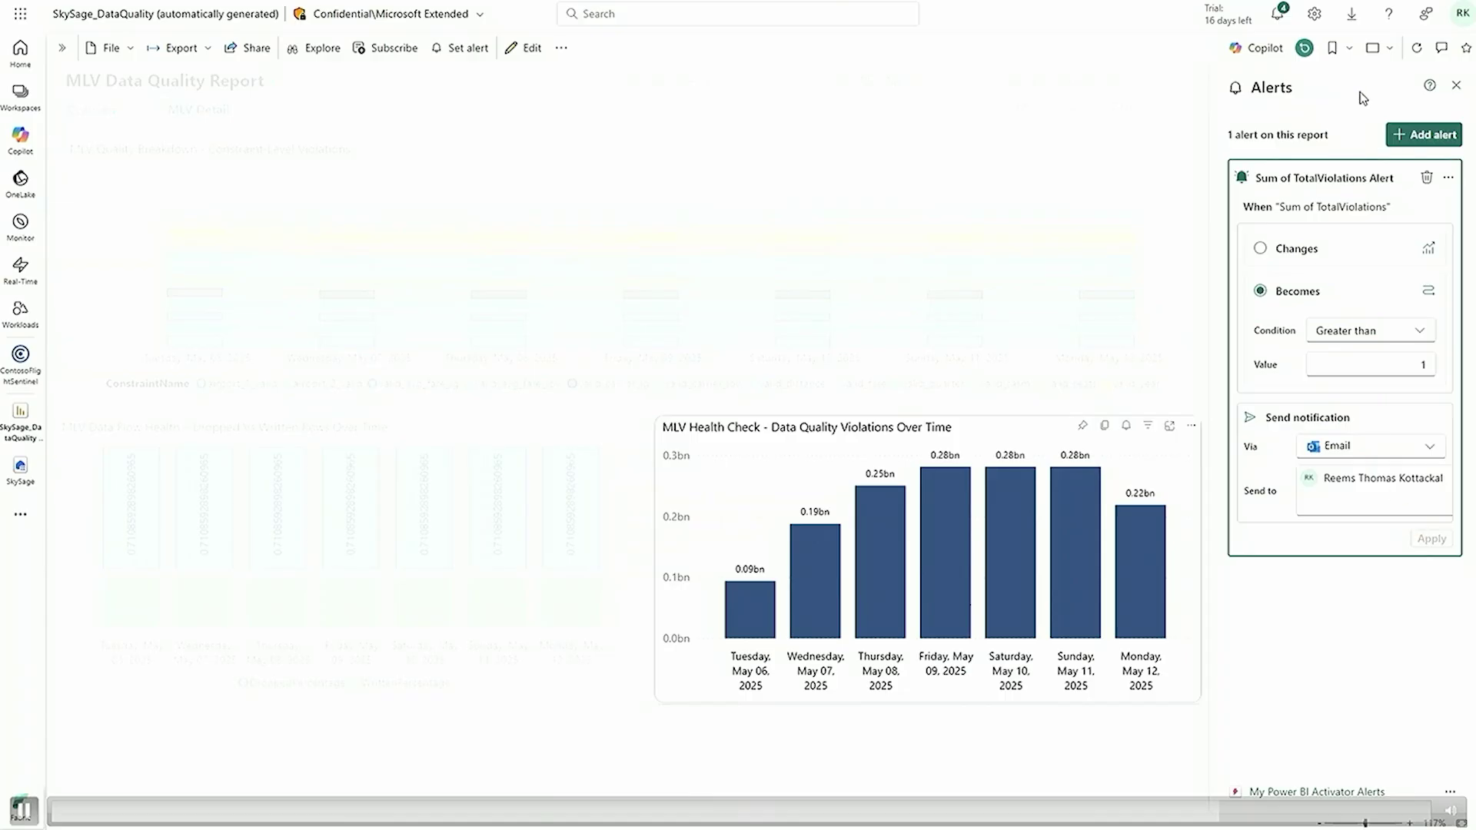
{"action": "left_click", "coordinate": [1455, 87]}
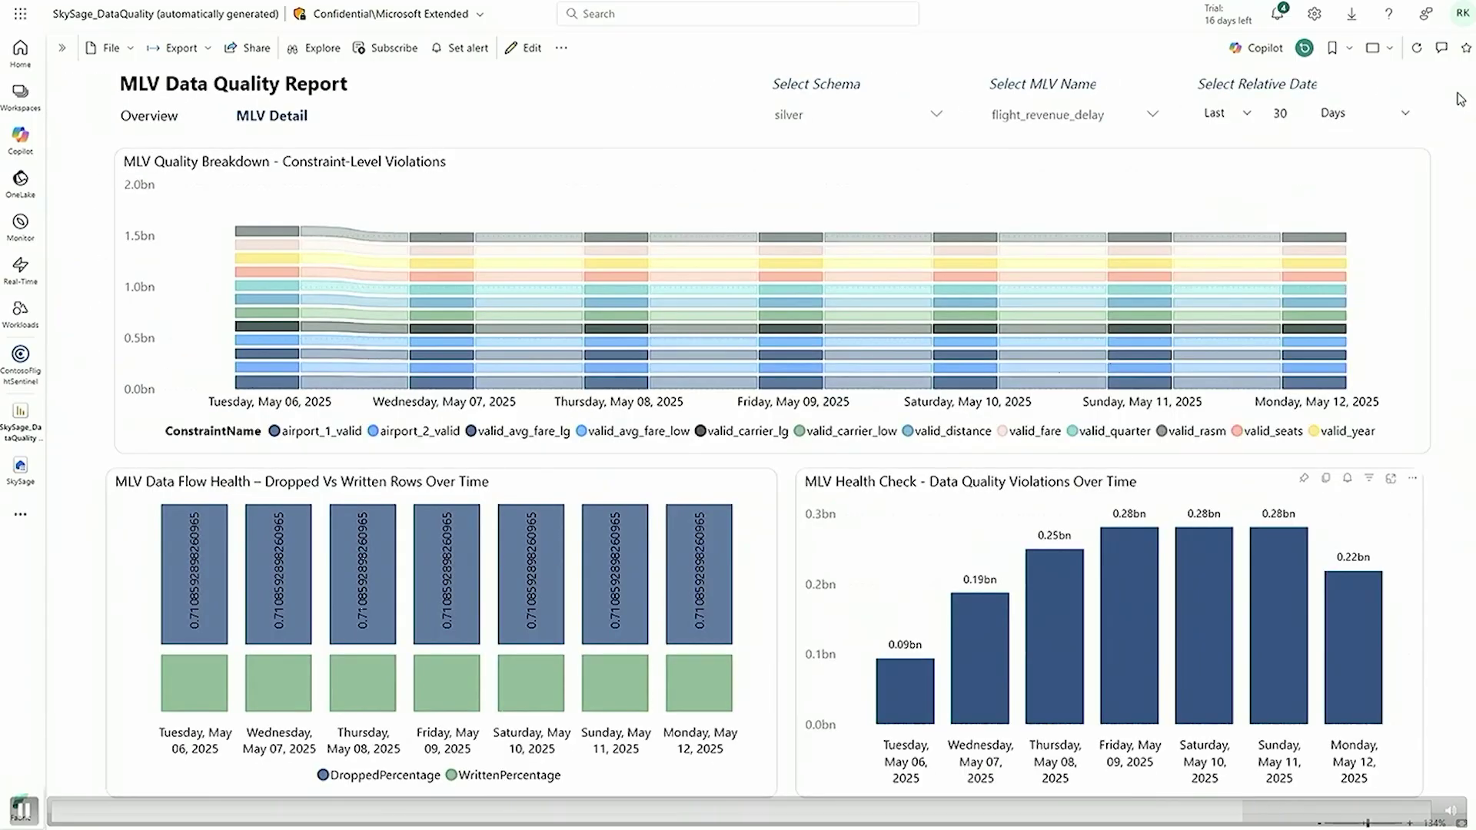